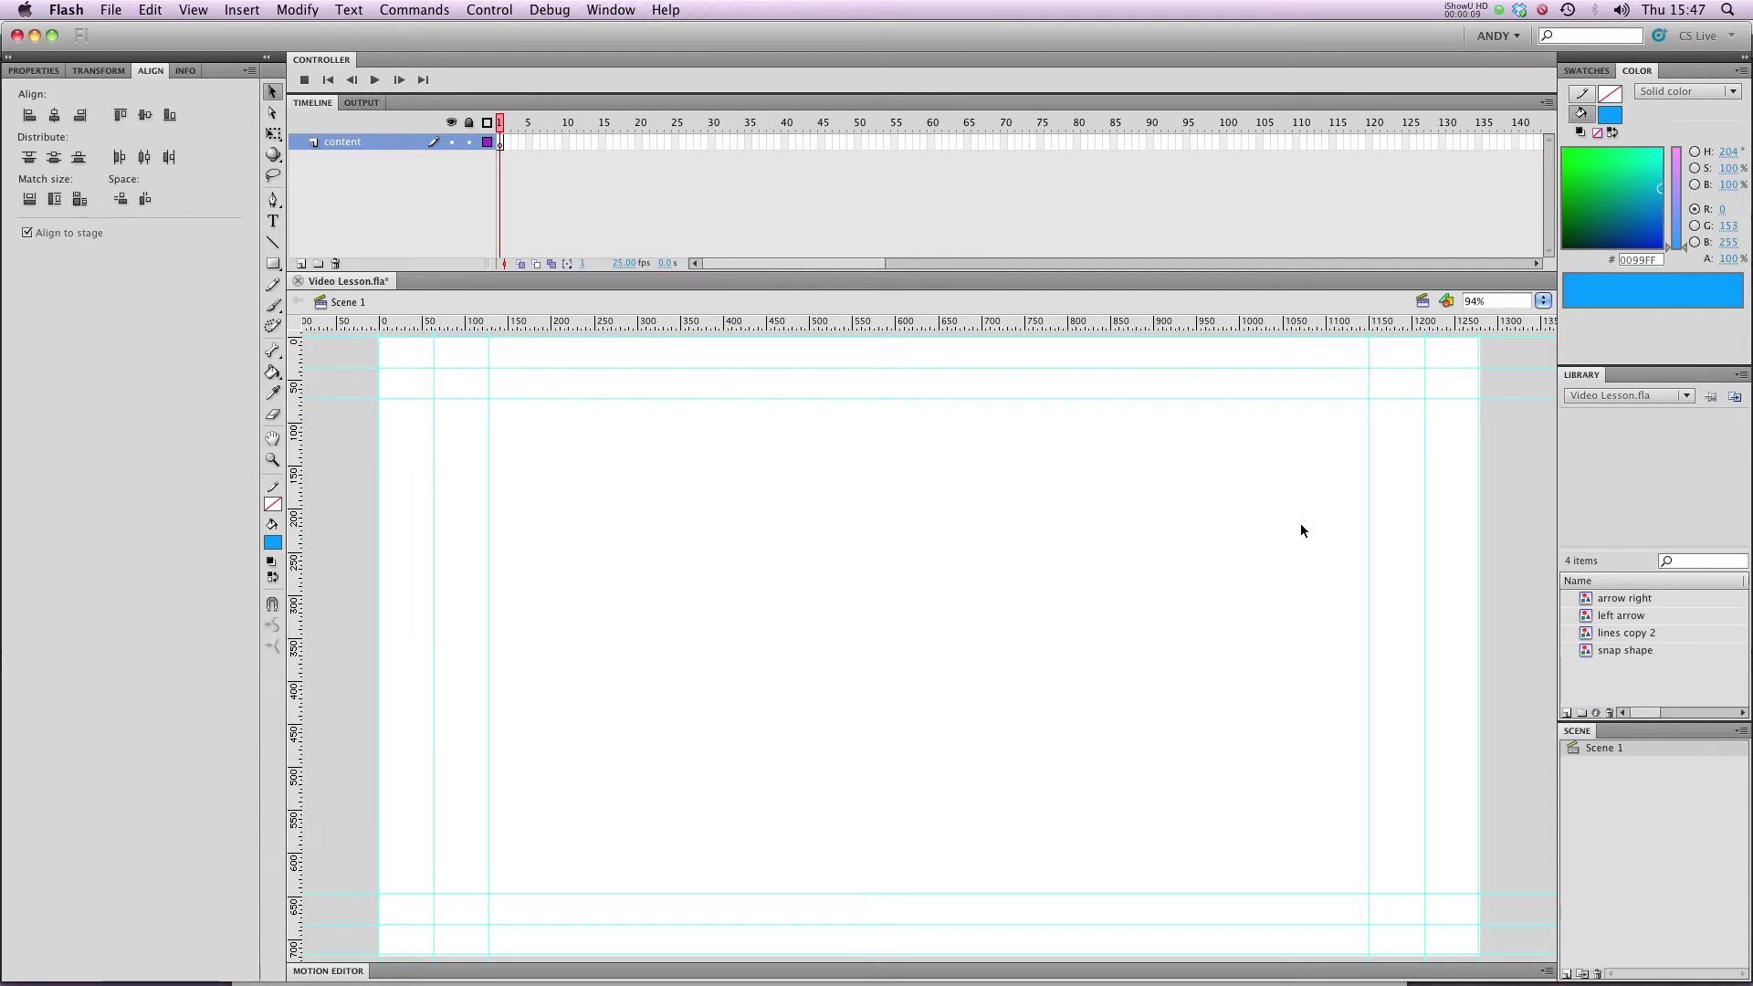
# - Pick Andy.mov in the Import Video wizard and acknowledge the not-encoded-for-Flash warning
pyautogui.click(103, 10)
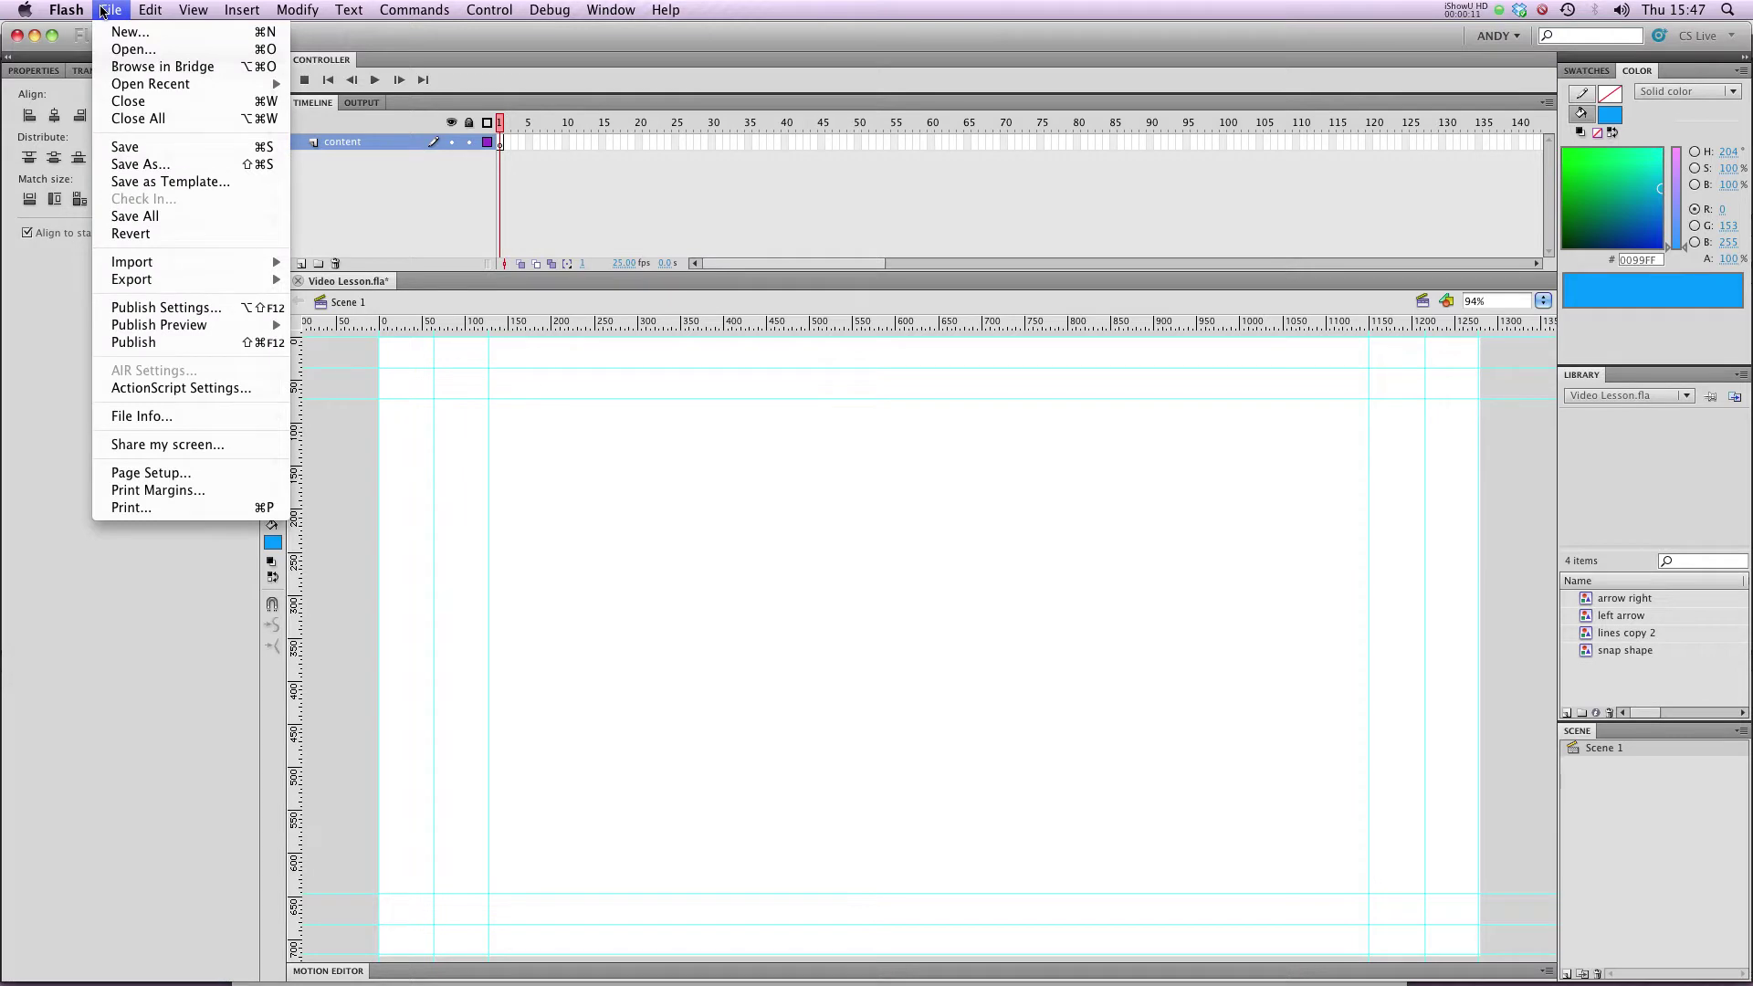
pyautogui.moveTo(196, 262)
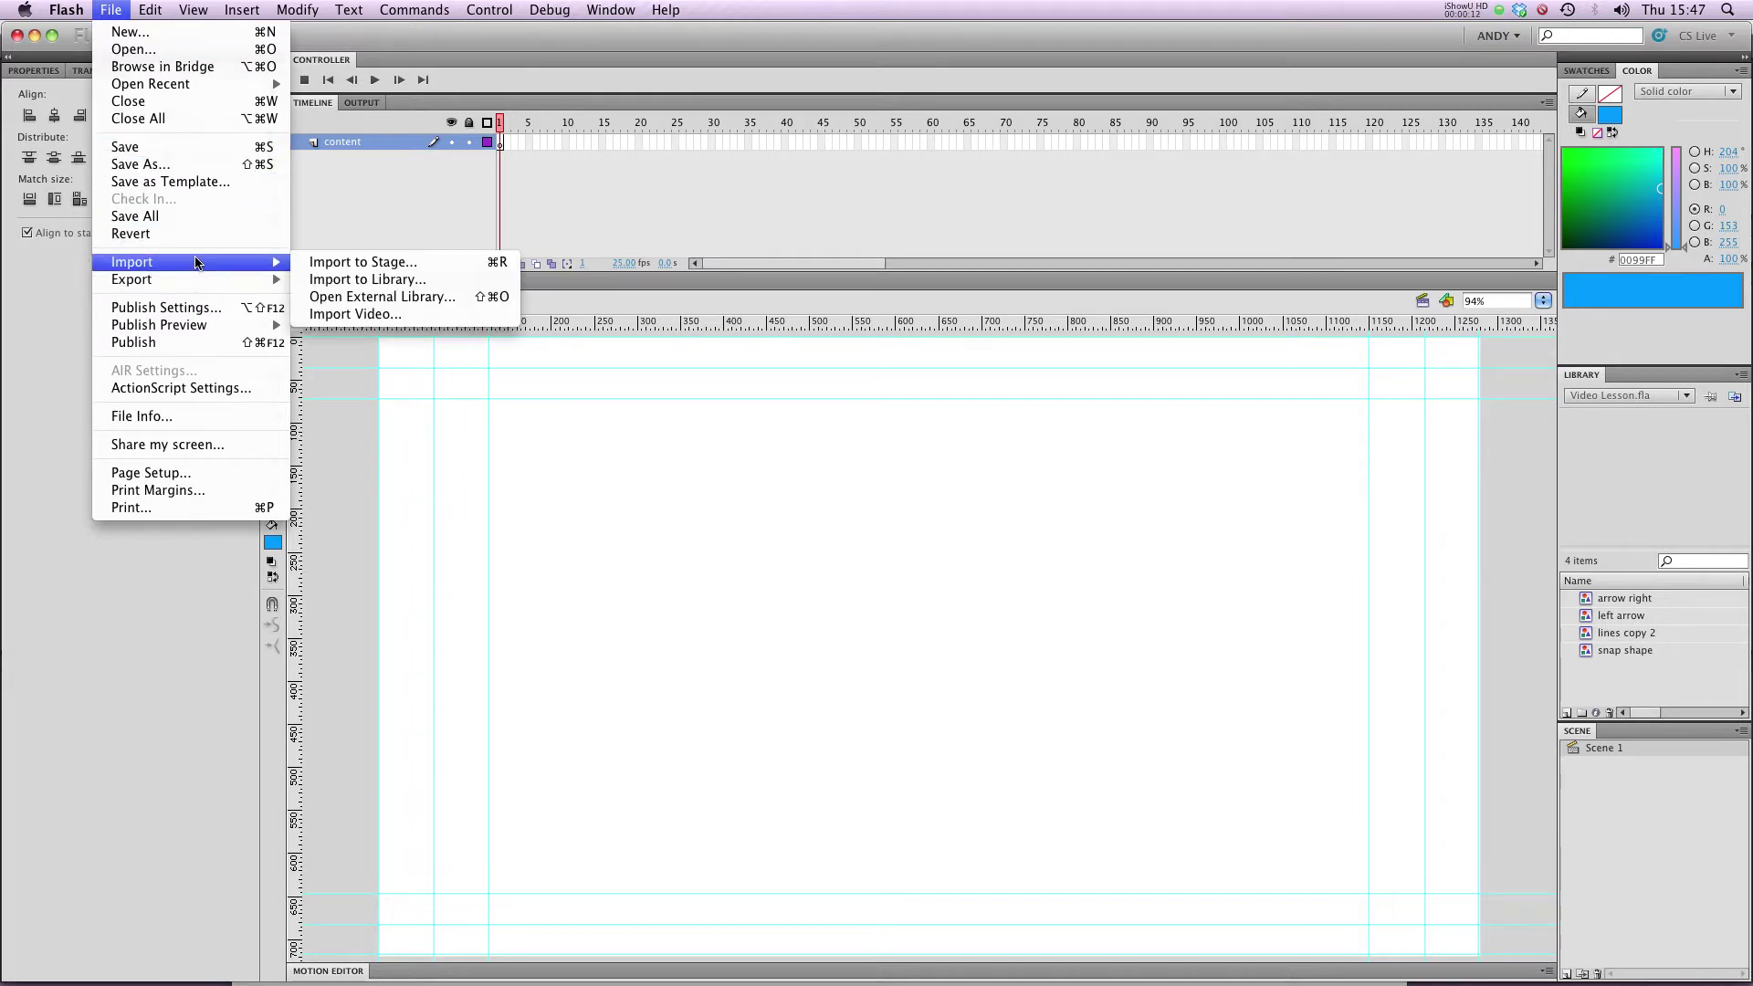
pyautogui.click(345, 317)
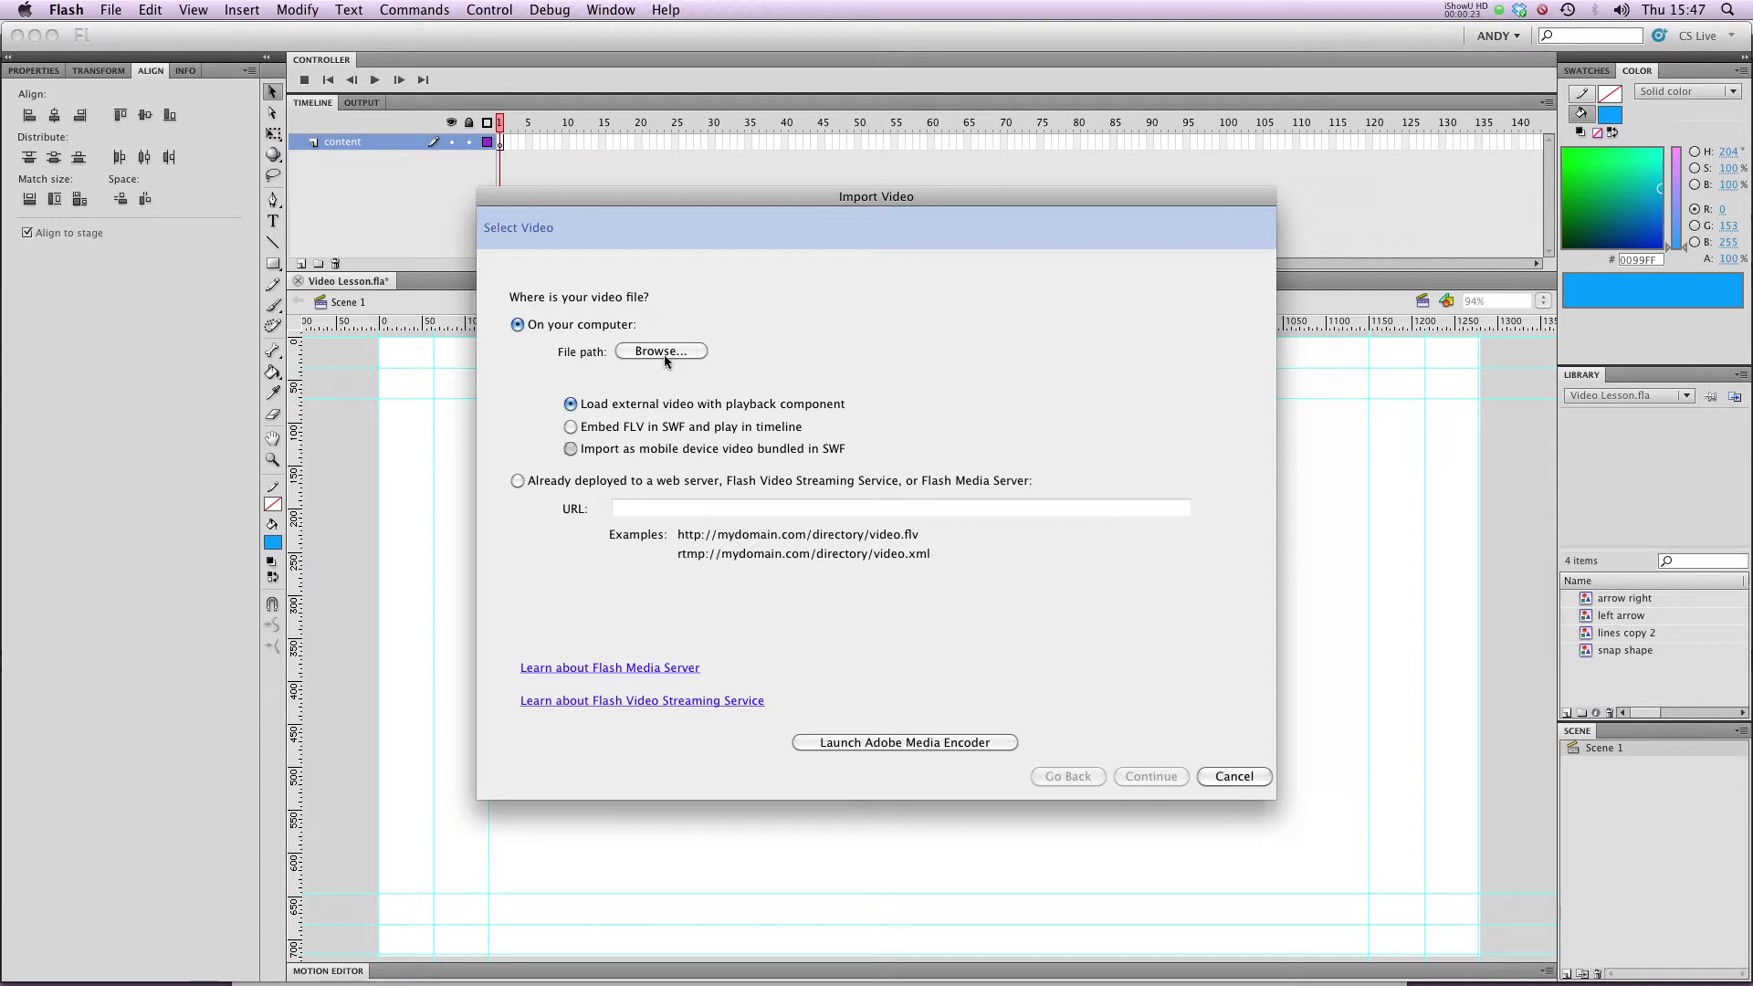
pyautogui.click(632, 350)
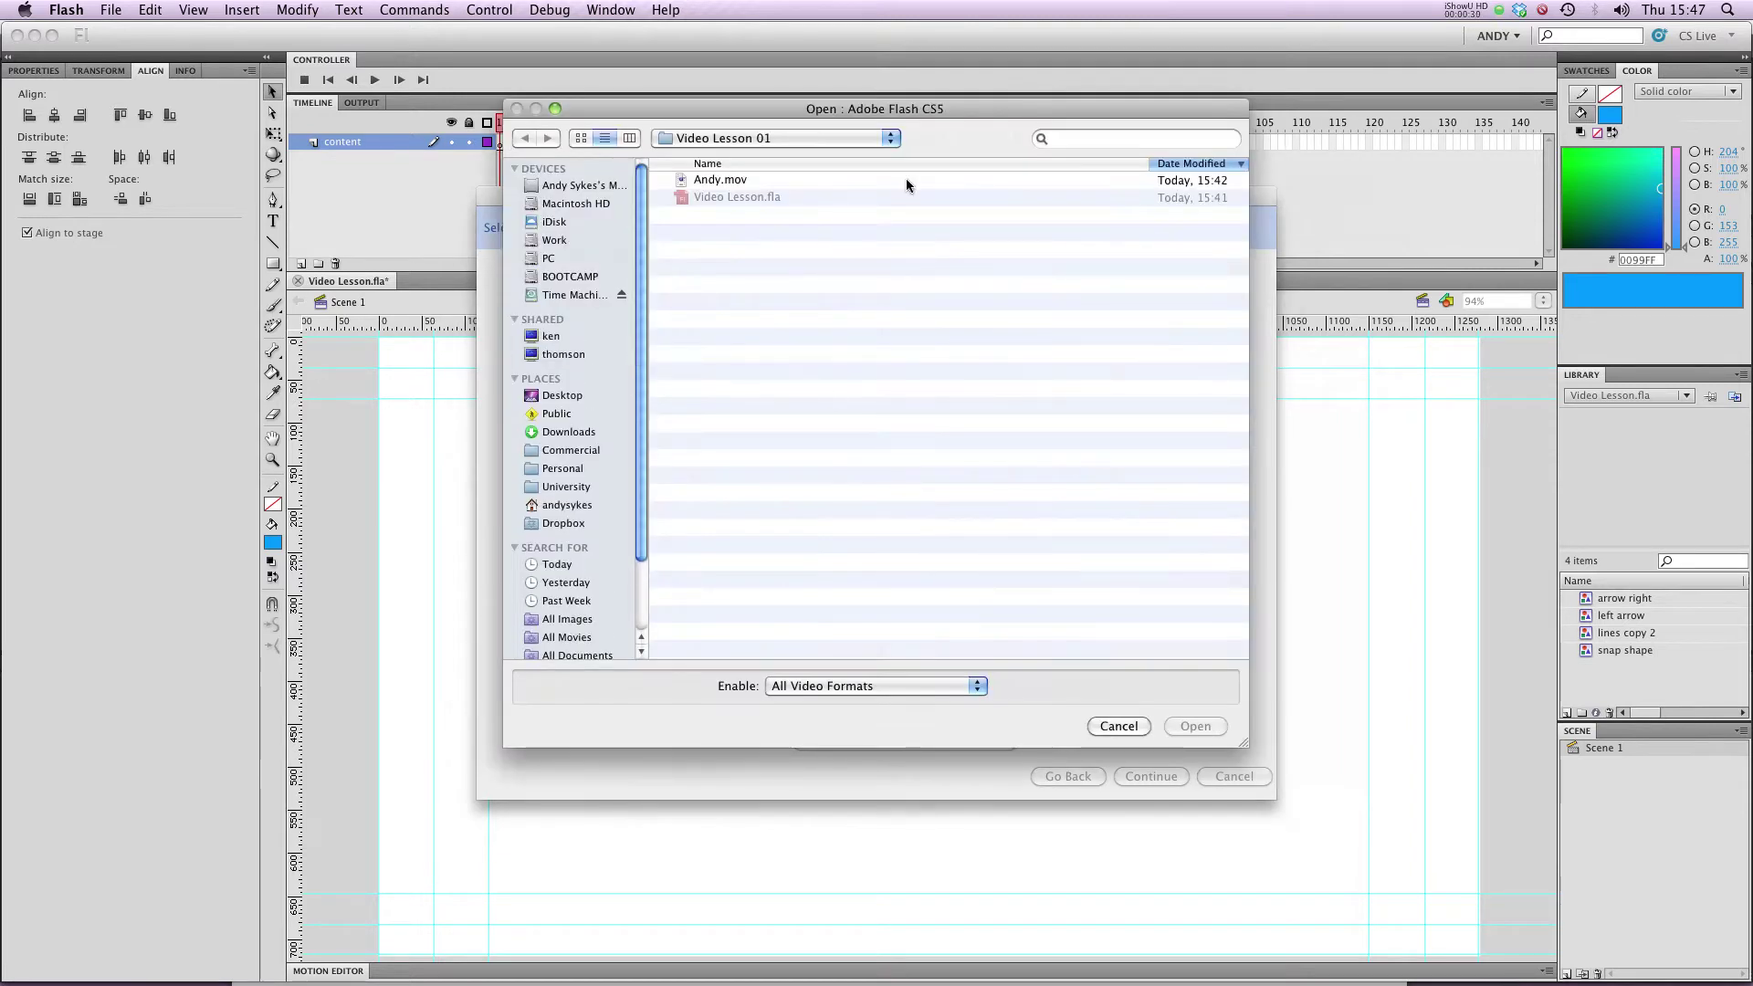
pyautogui.click(700, 182)
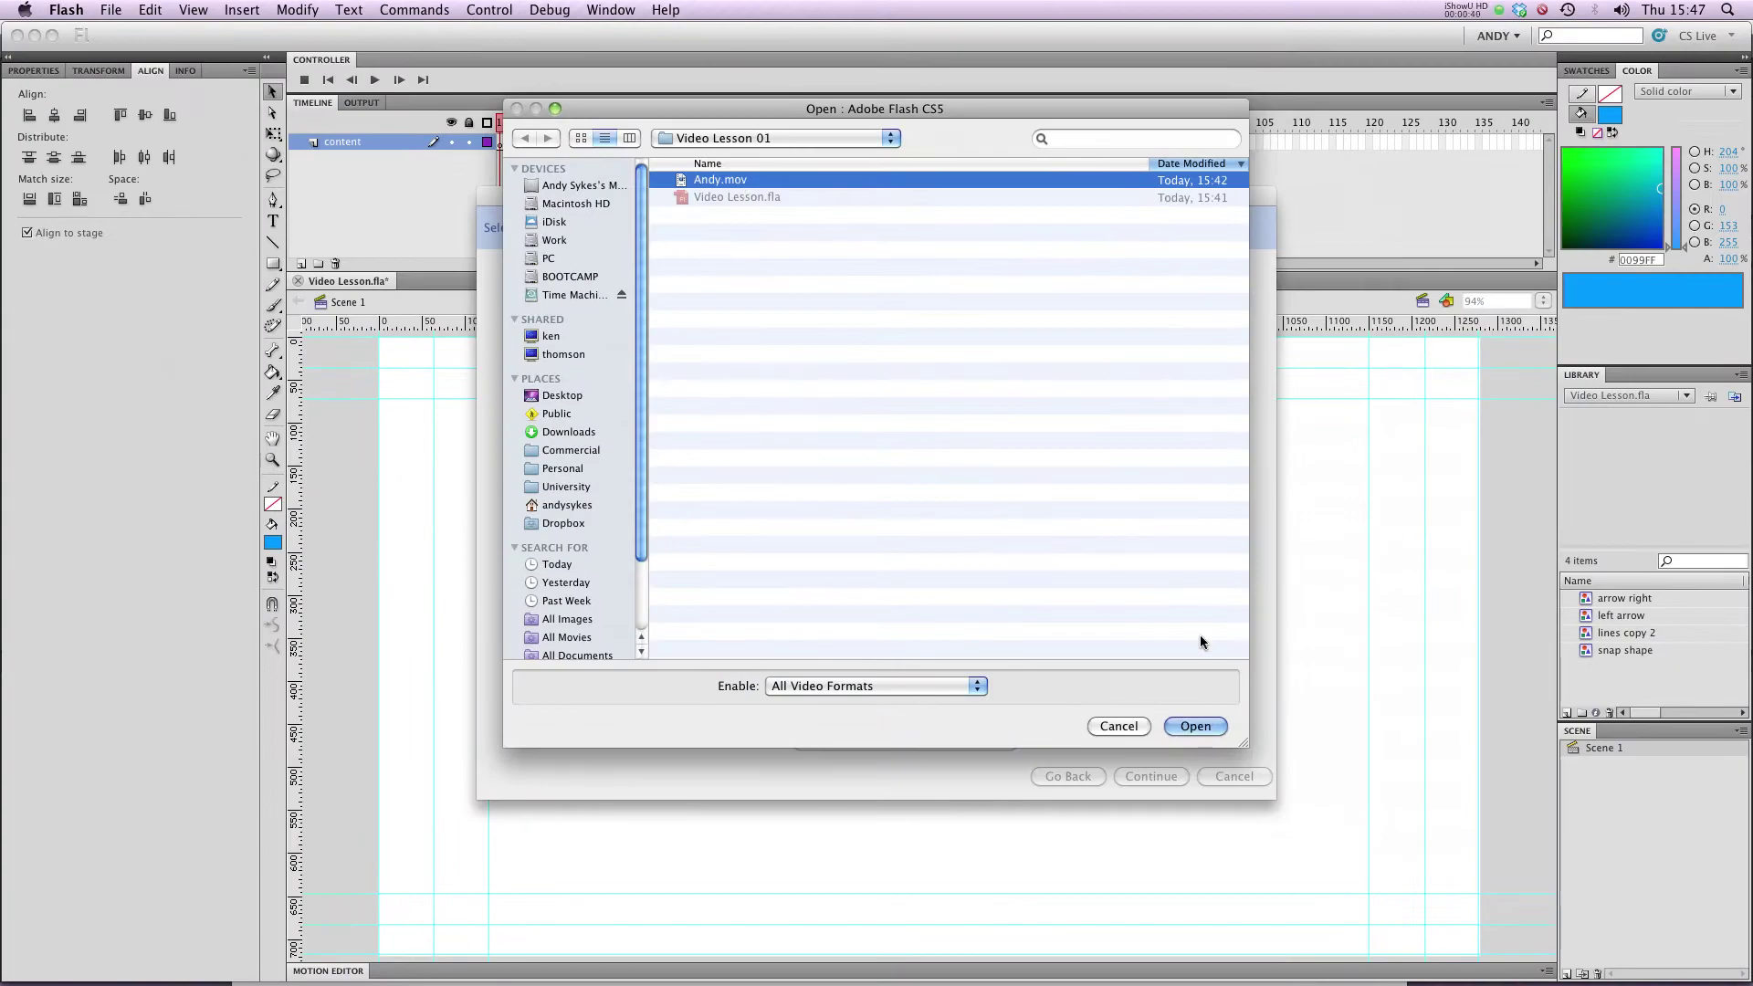
pyautogui.click(1195, 727)
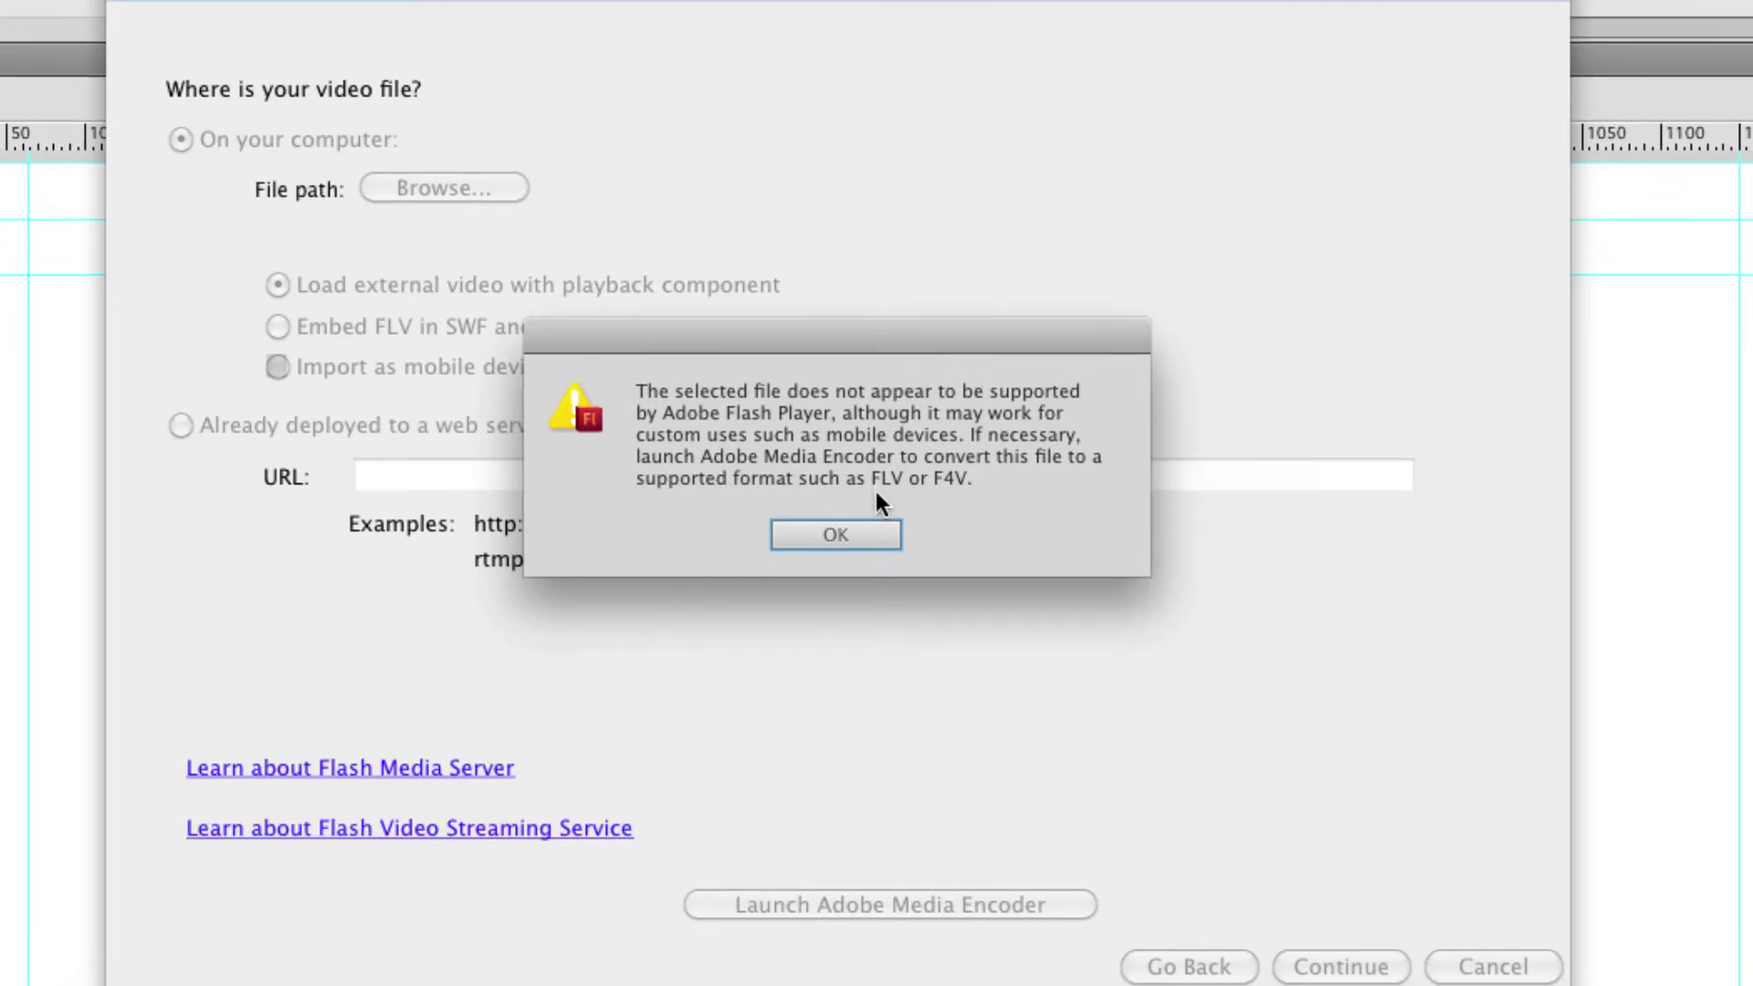
pyautogui.click(882, 531)
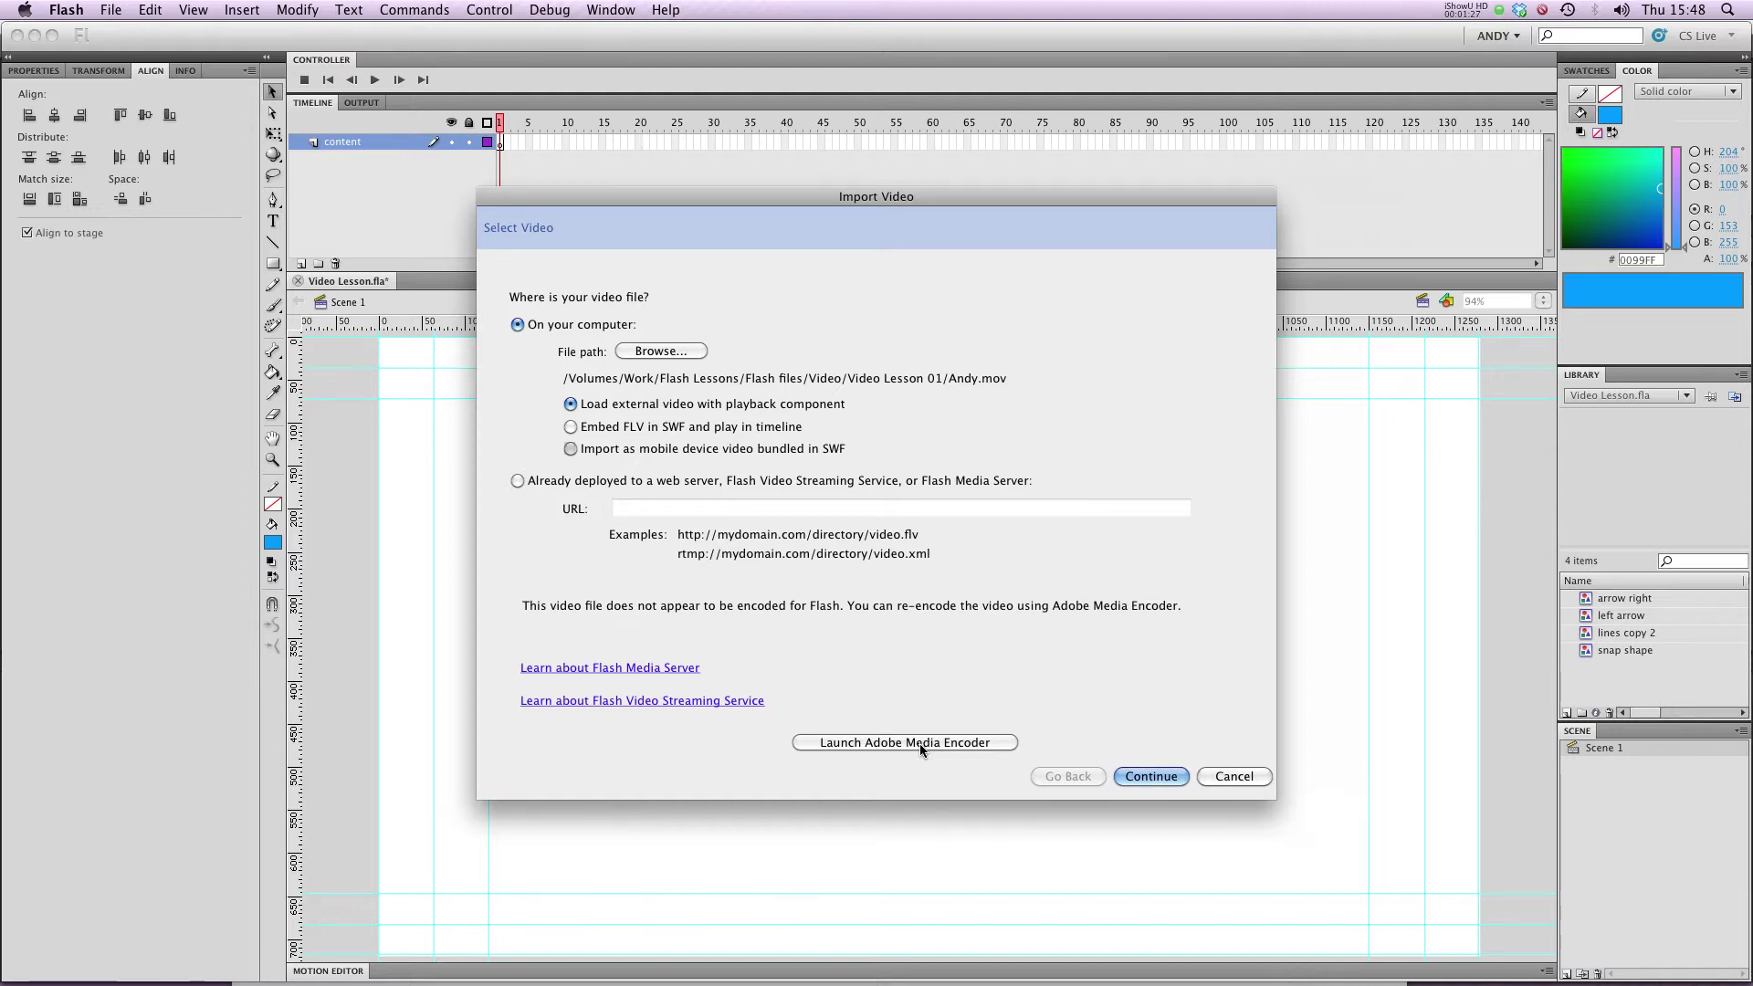
# - Launch Adobe Media Encoder and drag Andy.mov from Finder into its queue
pyautogui.click(919, 743)
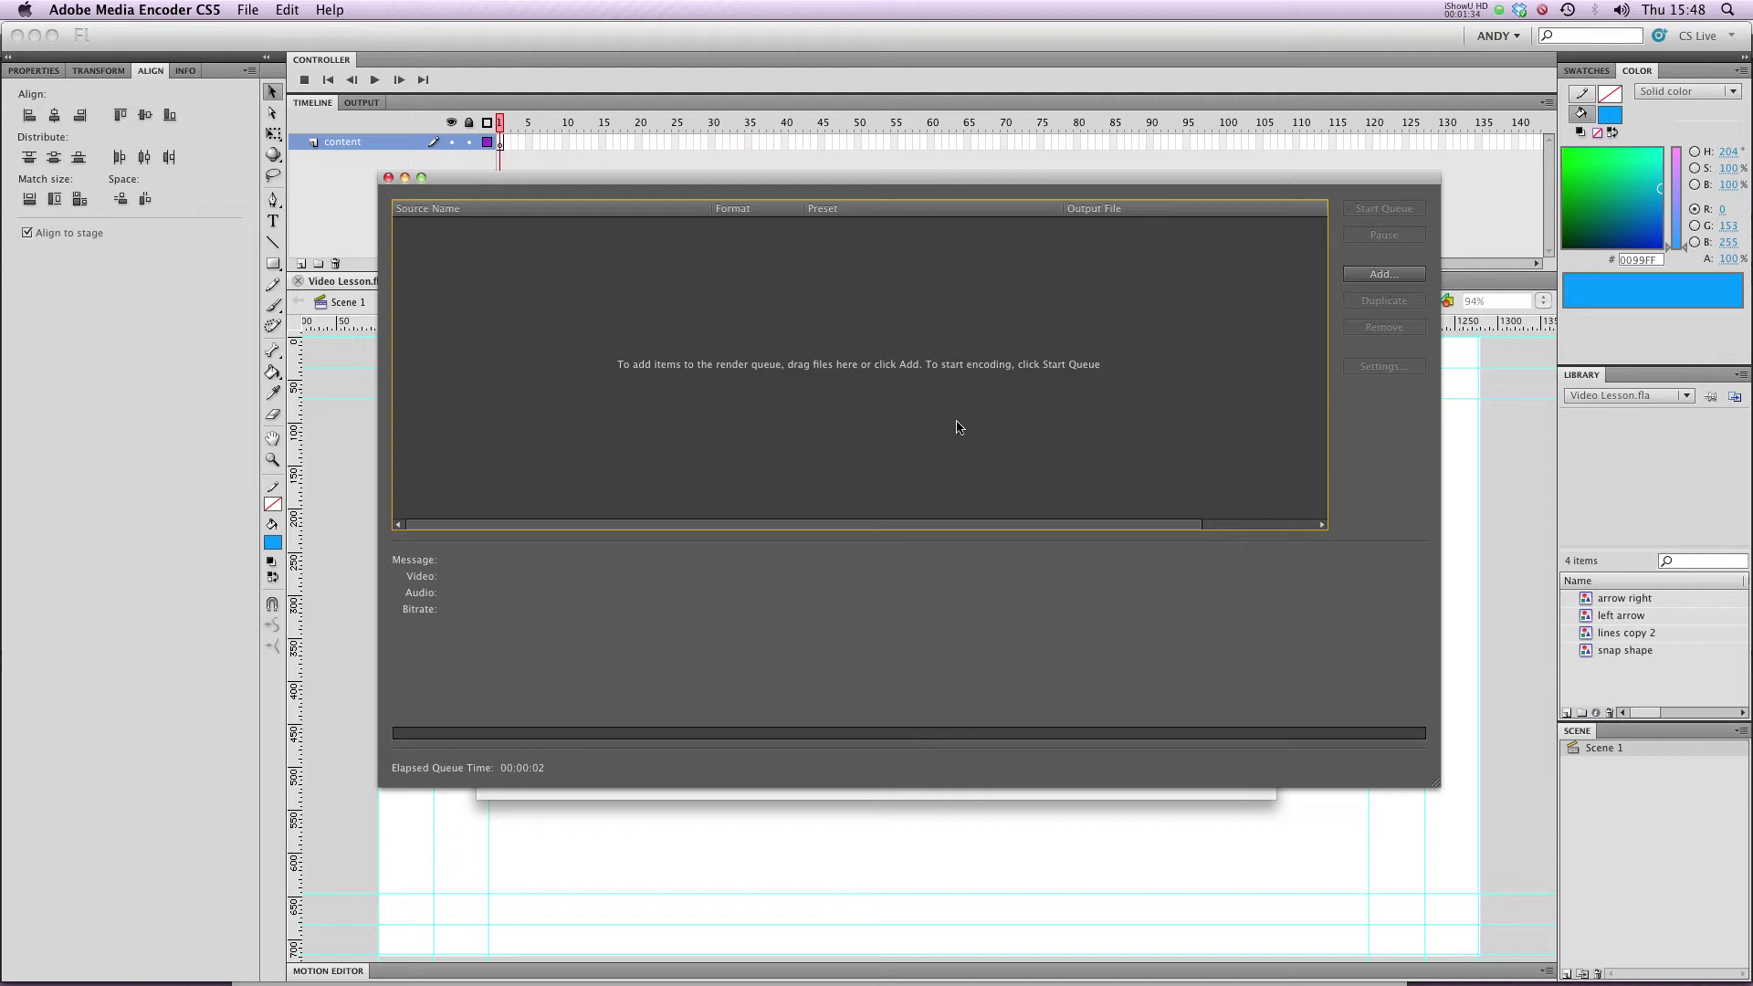
pyautogui.press('super+Tab')
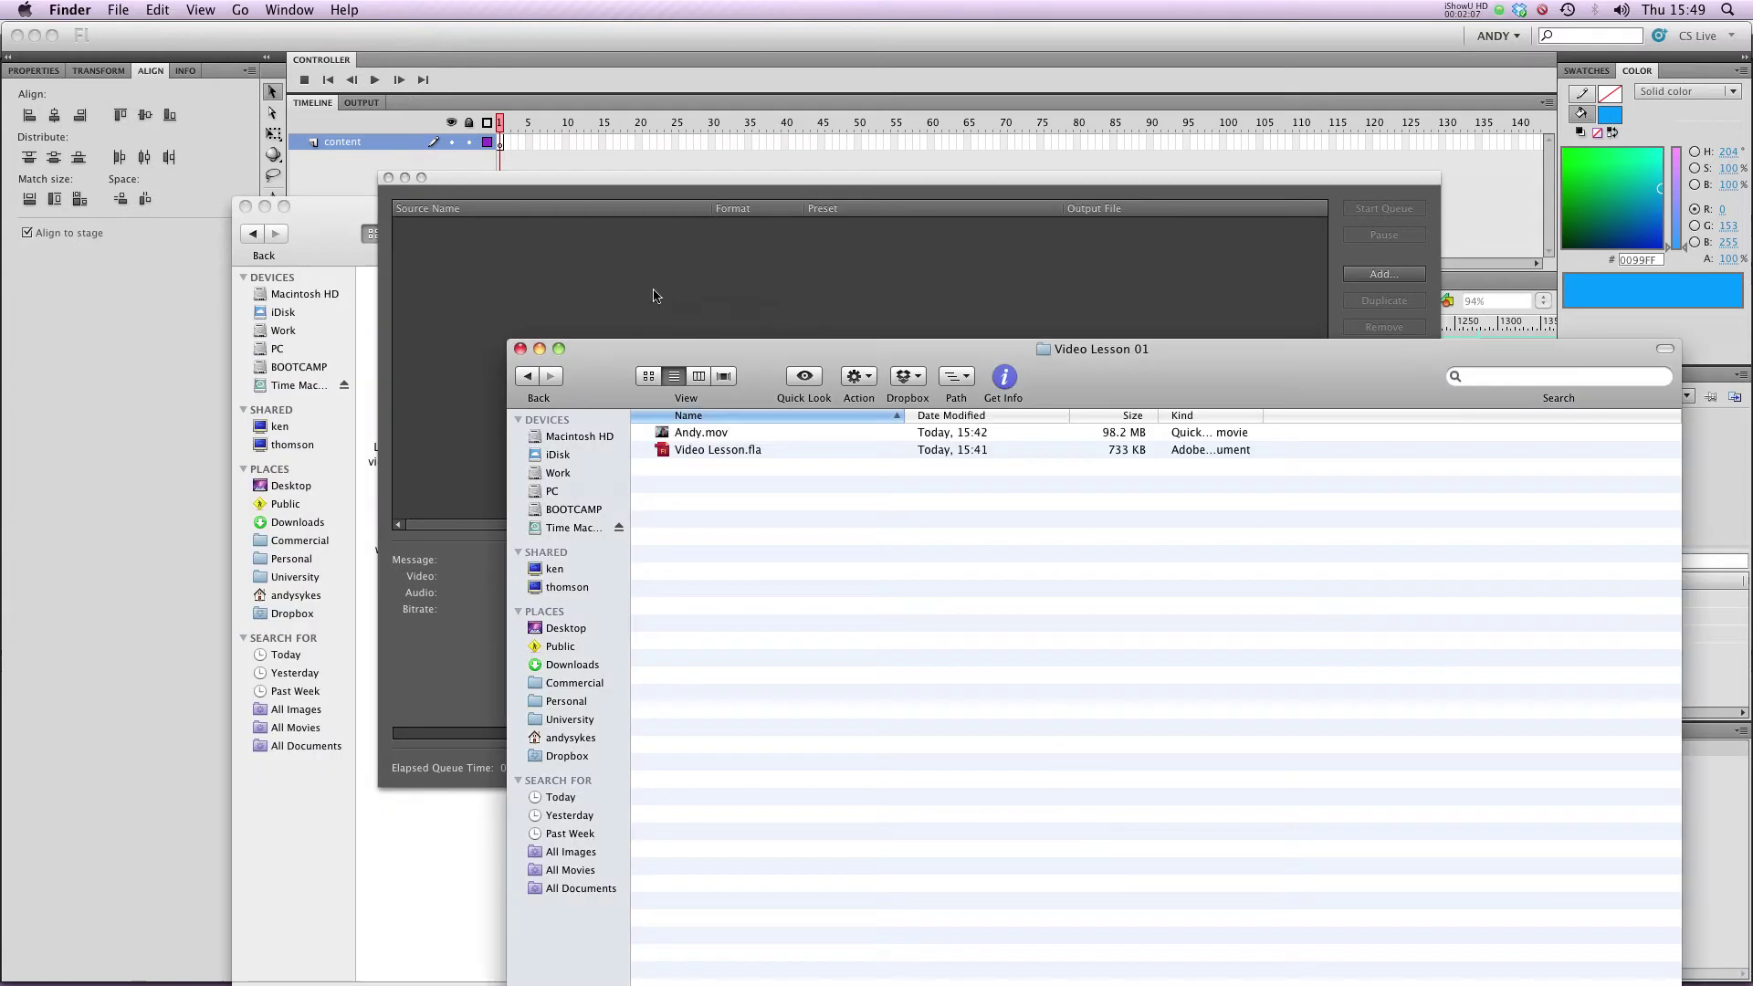
pyautogui.moveTo(689, 432); pyautogui.dragTo(641, 270)
pyautogui.click(763, 294)
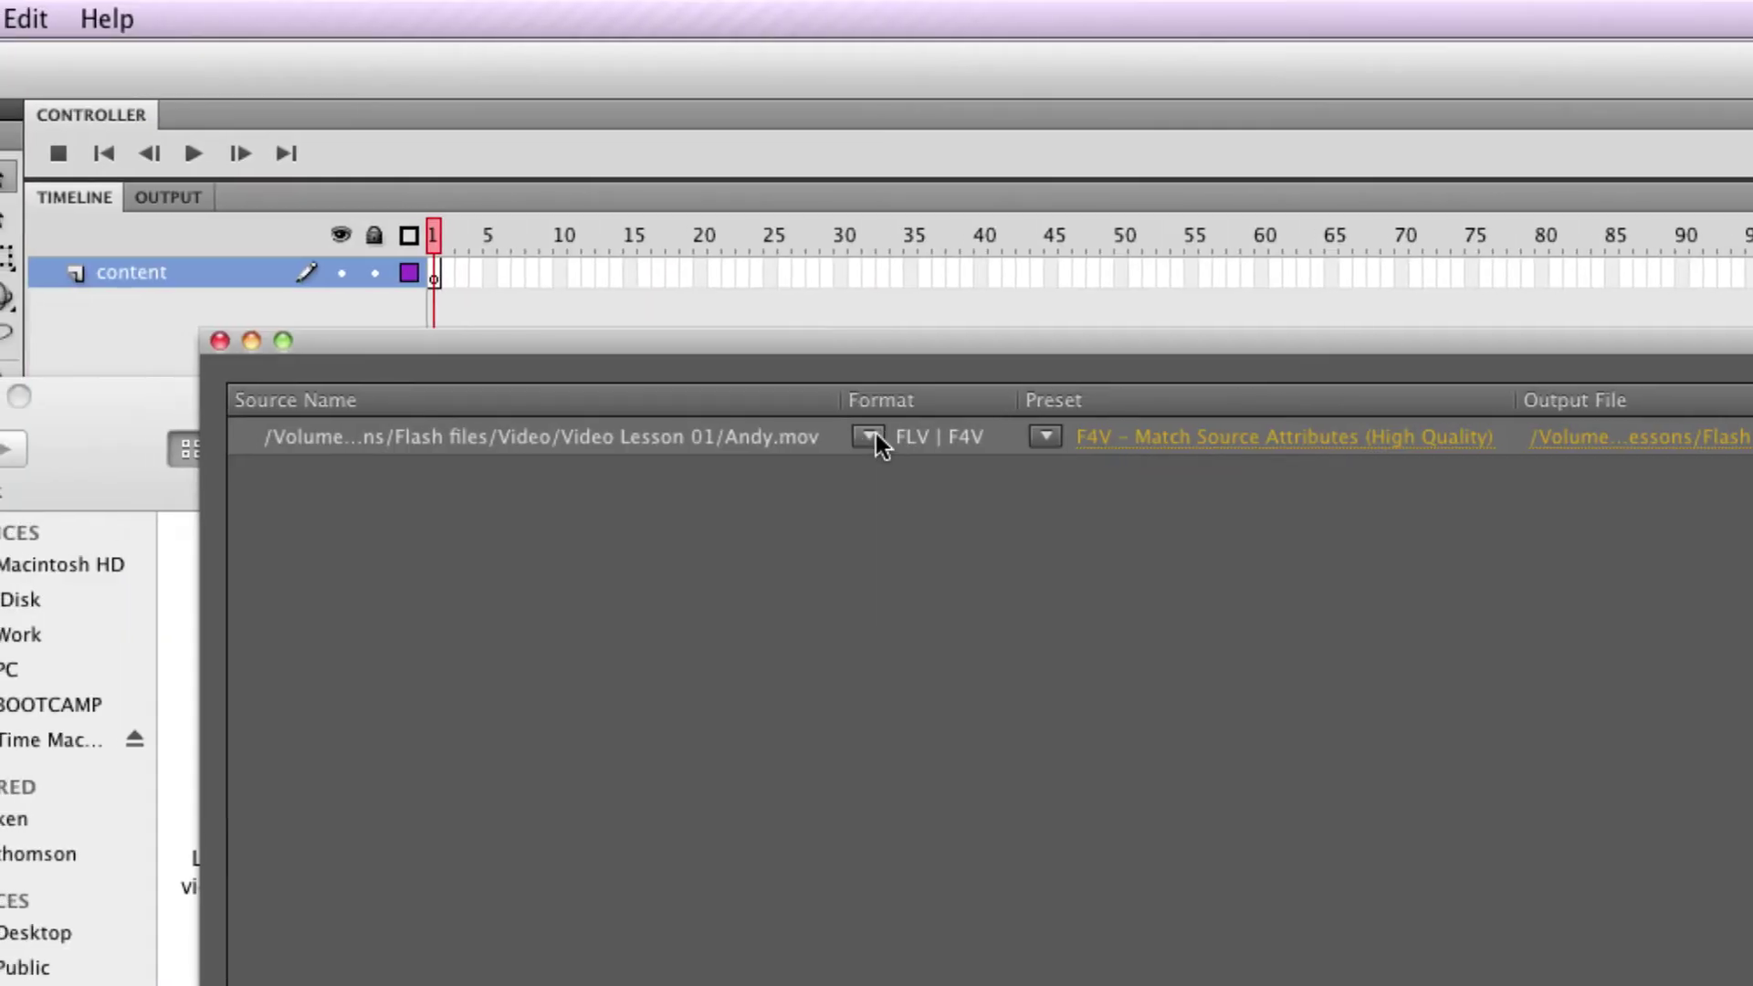
# - Set the output format to FLV | F4V with the Match Source Attributes (High Quality) preset
pyautogui.click(869, 436)
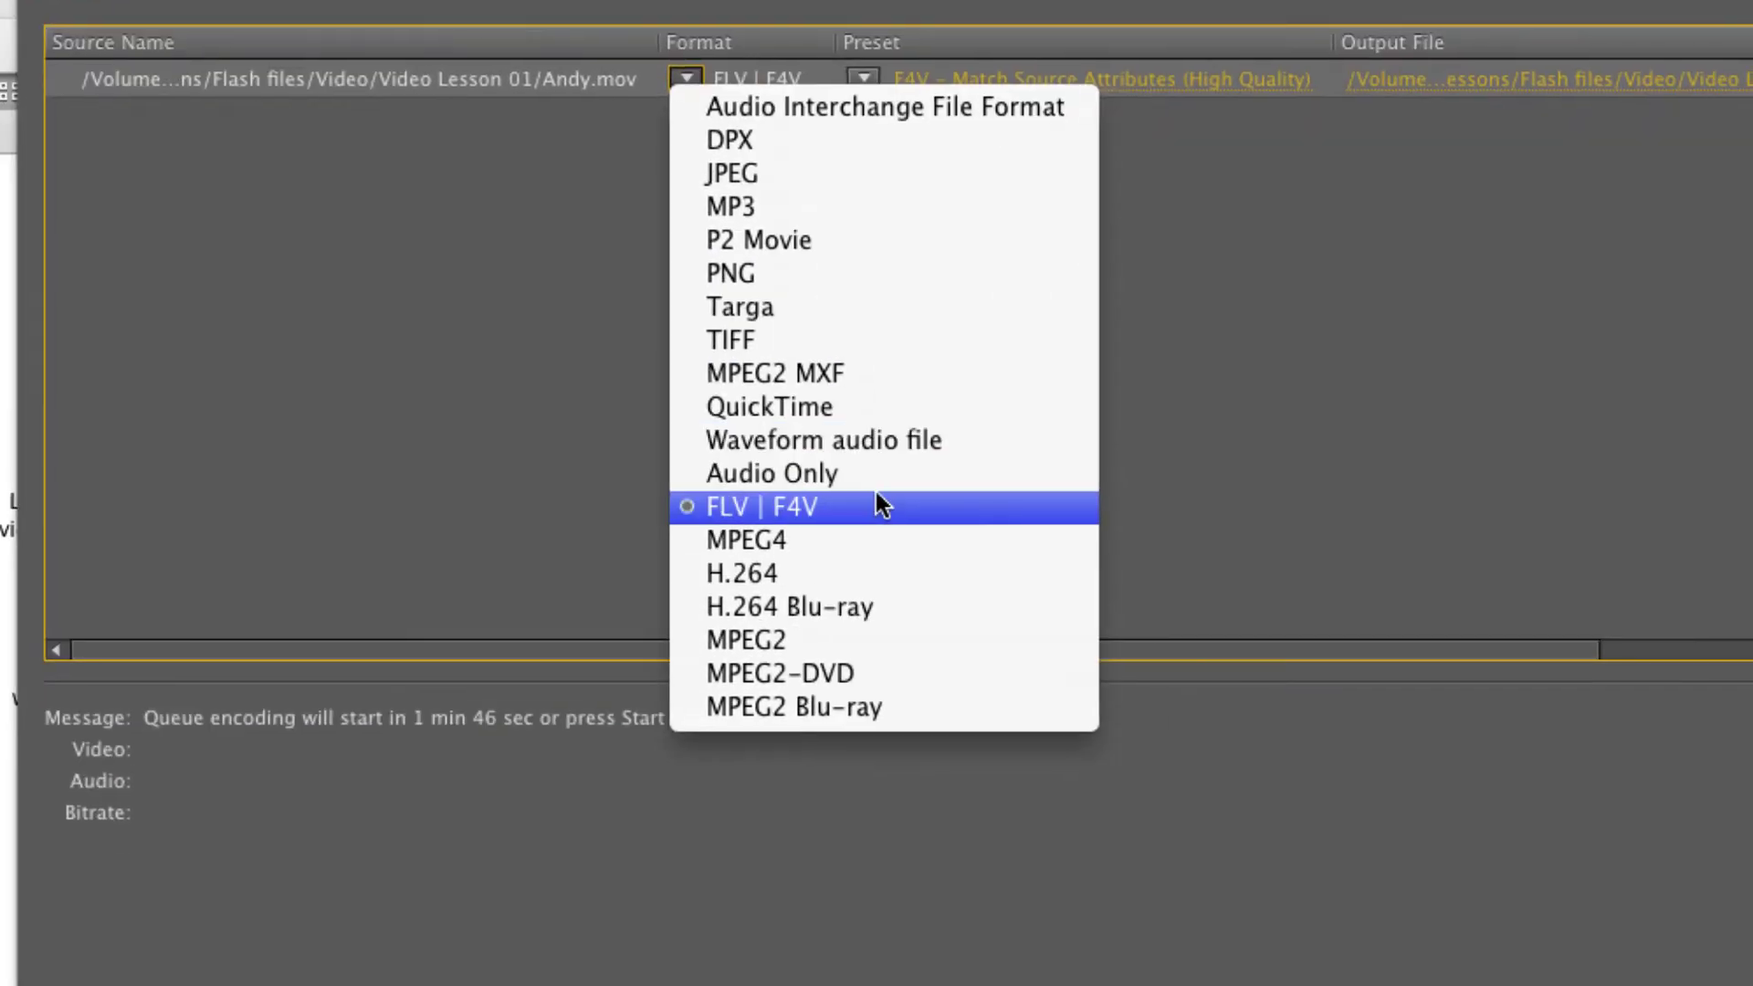
pyautogui.click(890, 613)
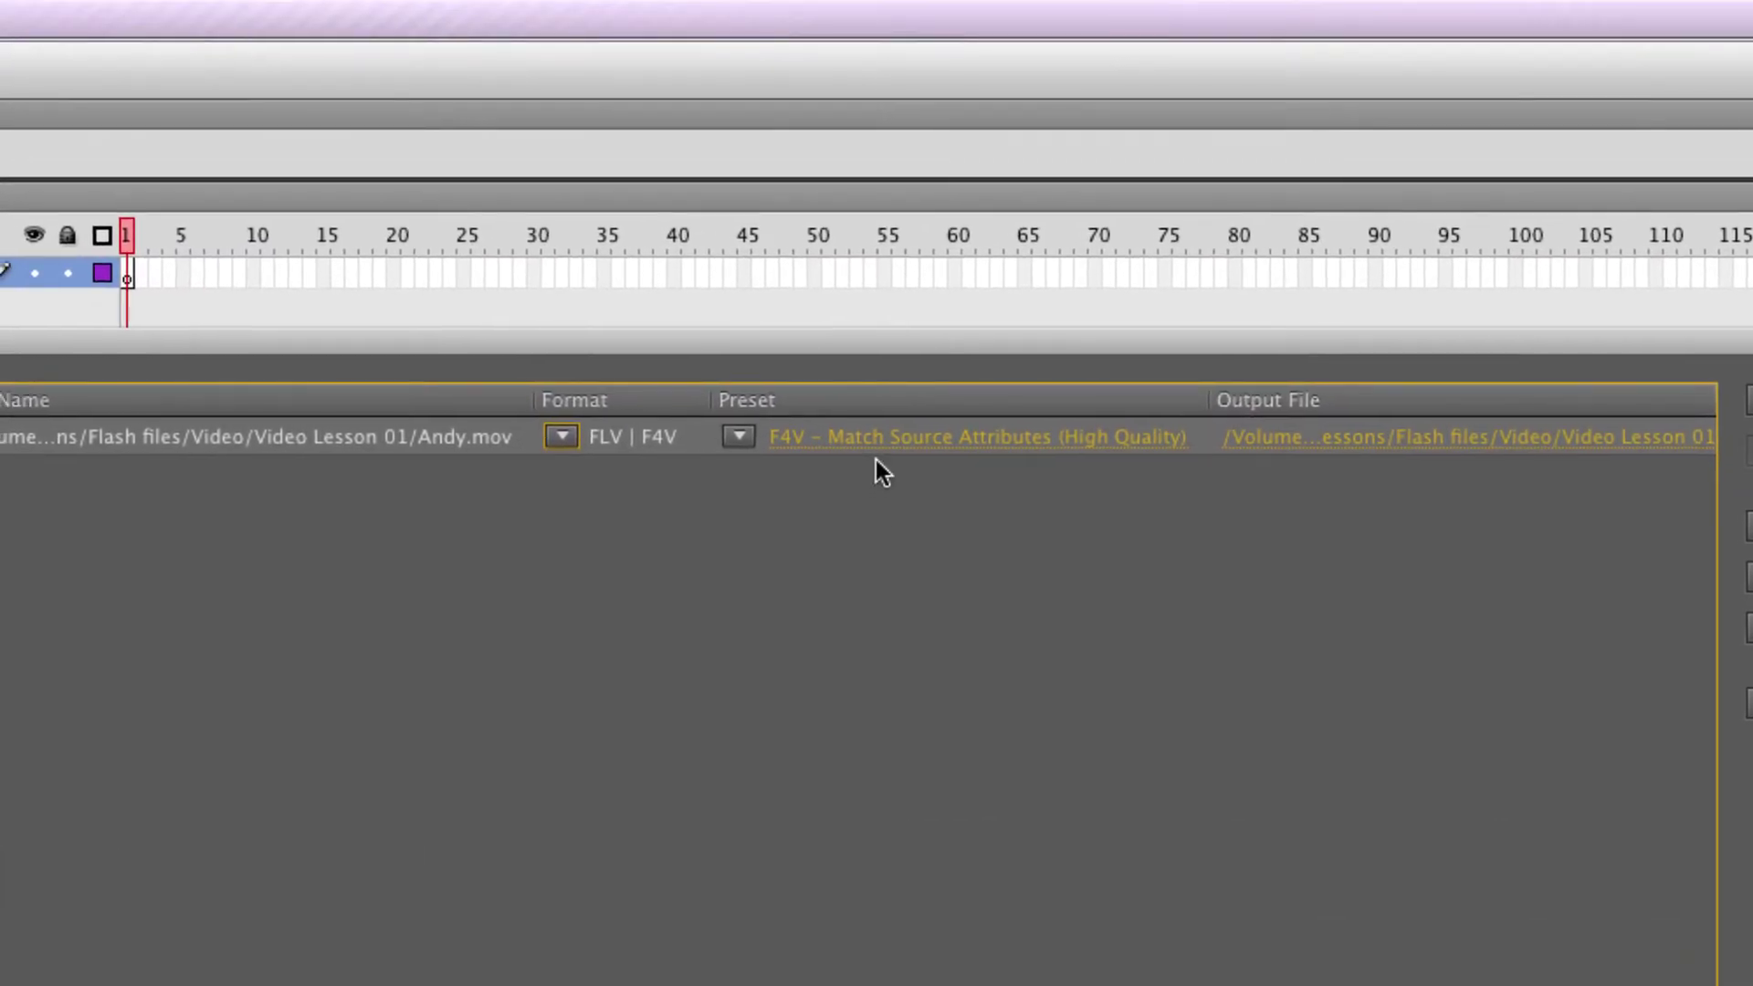
pyautogui.moveTo(841, 408)
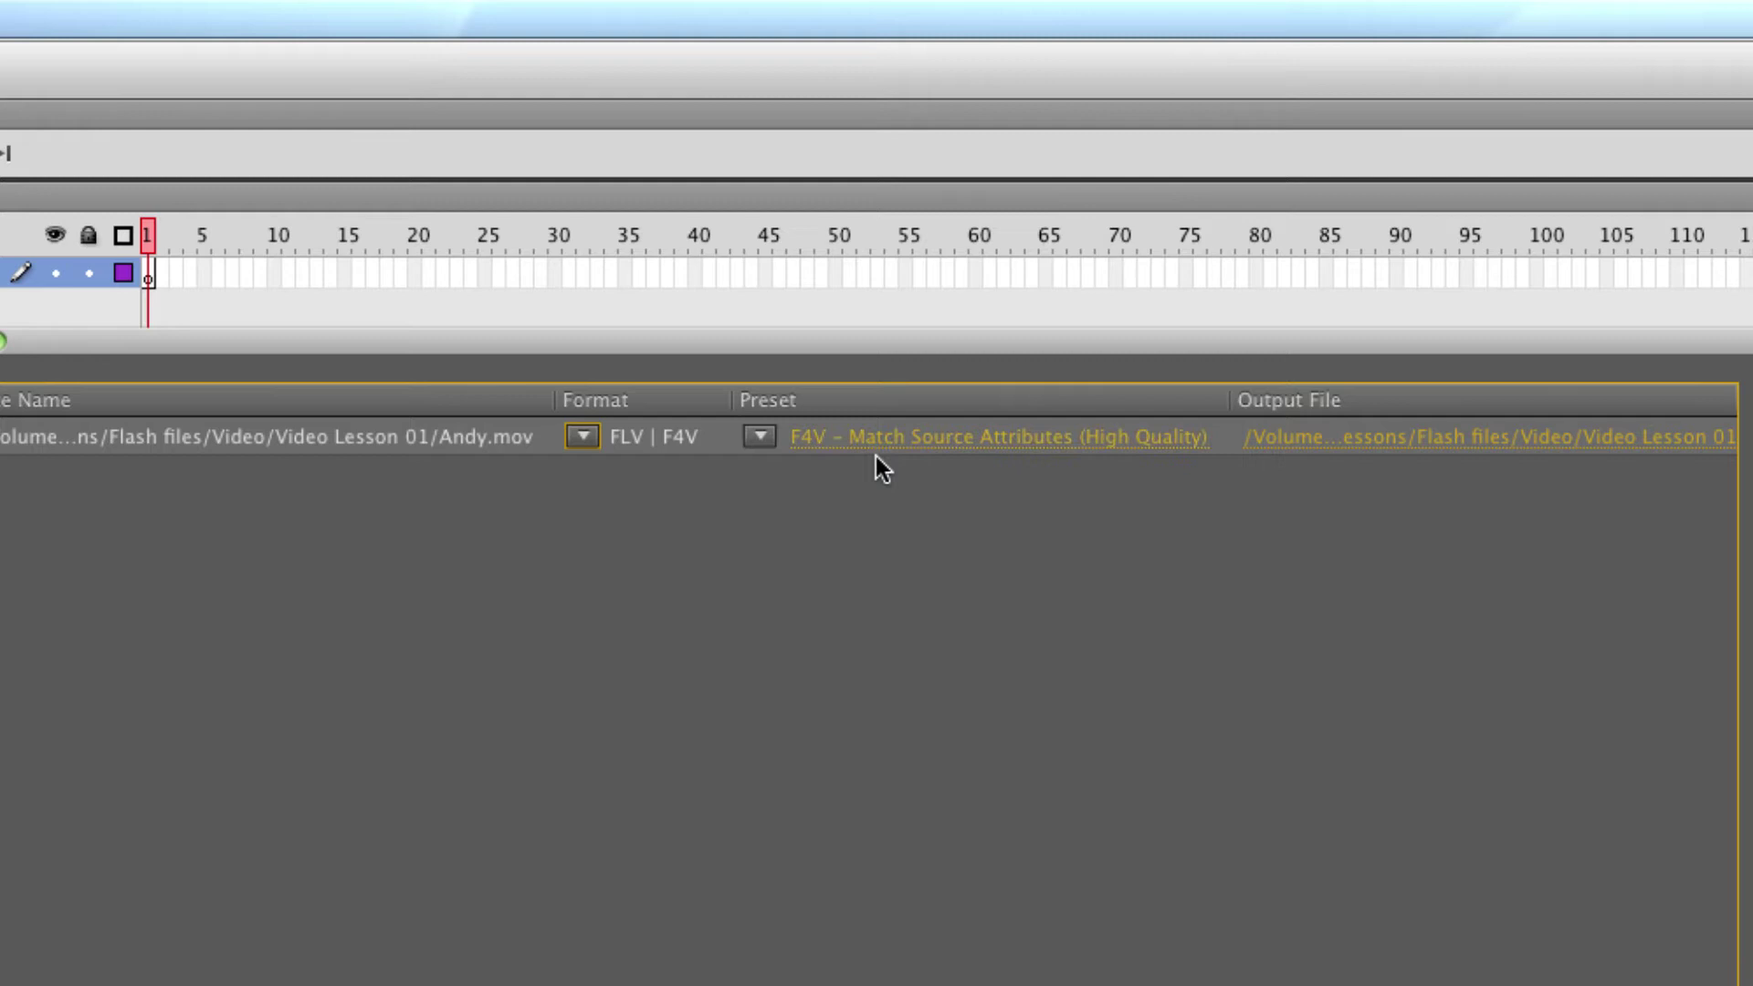
pyautogui.moveTo(875, 442)
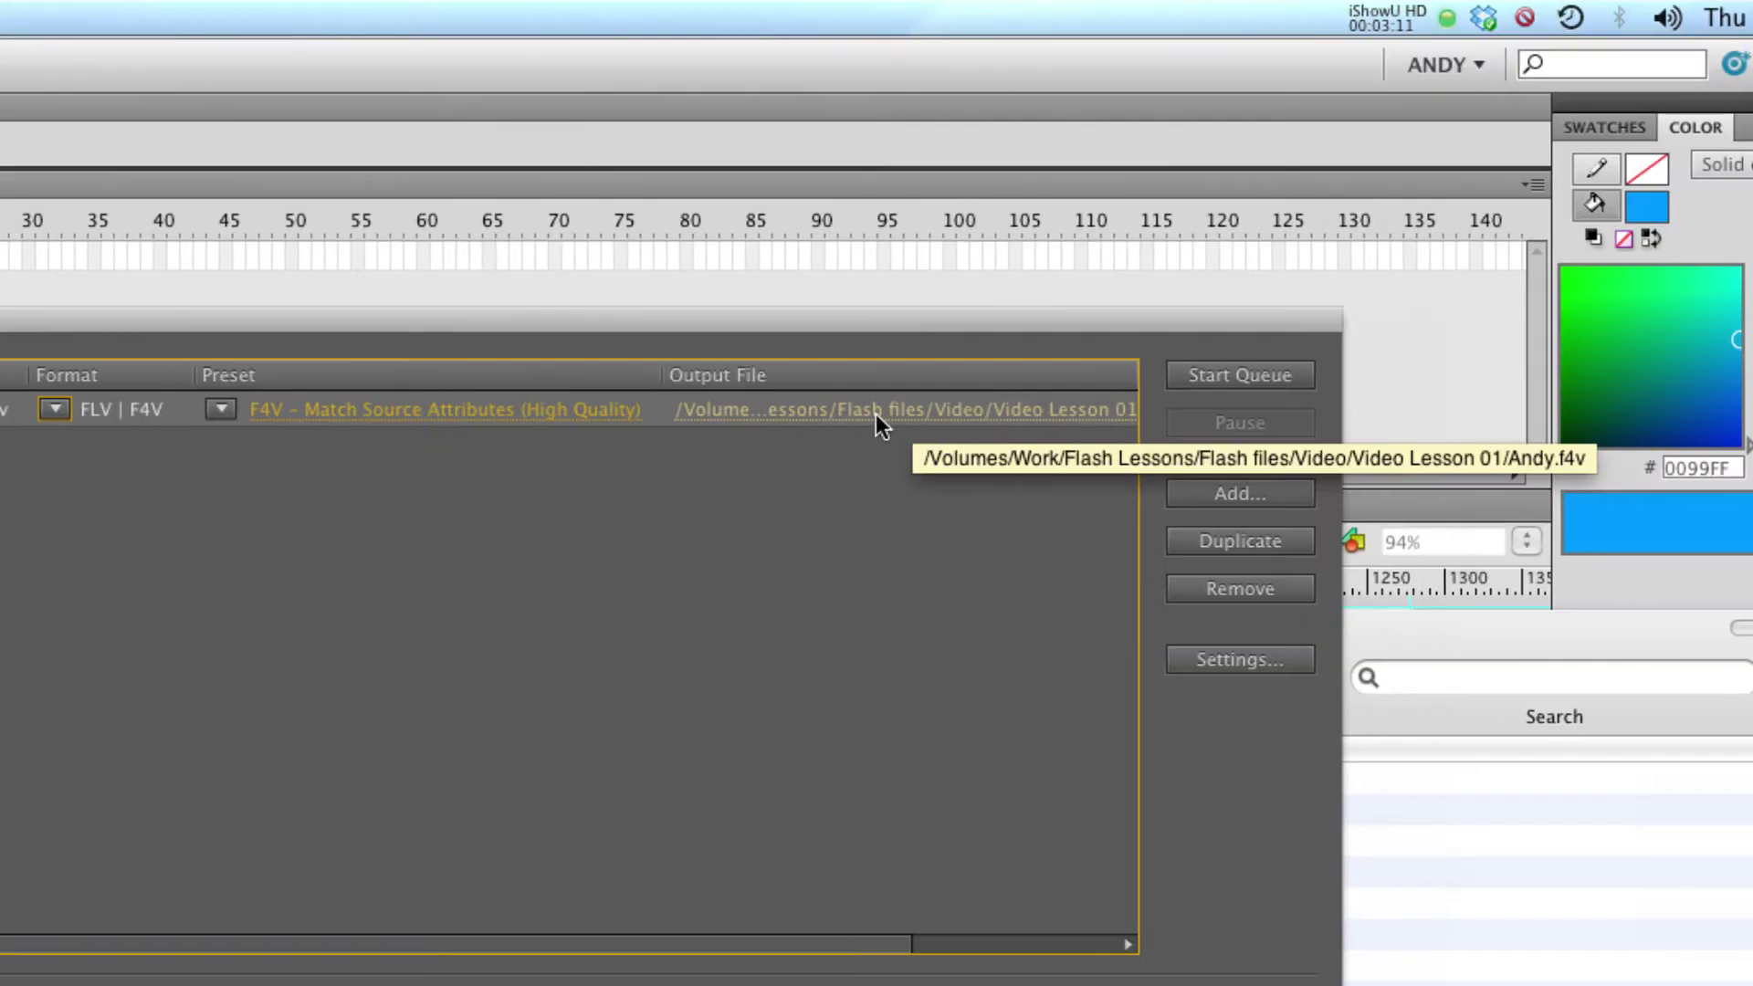
# - Save the output as Andy.f4v in Video Lesson 01, encode it, and confirm the 1.1 MB file in Finder
pyautogui.click(875, 413)
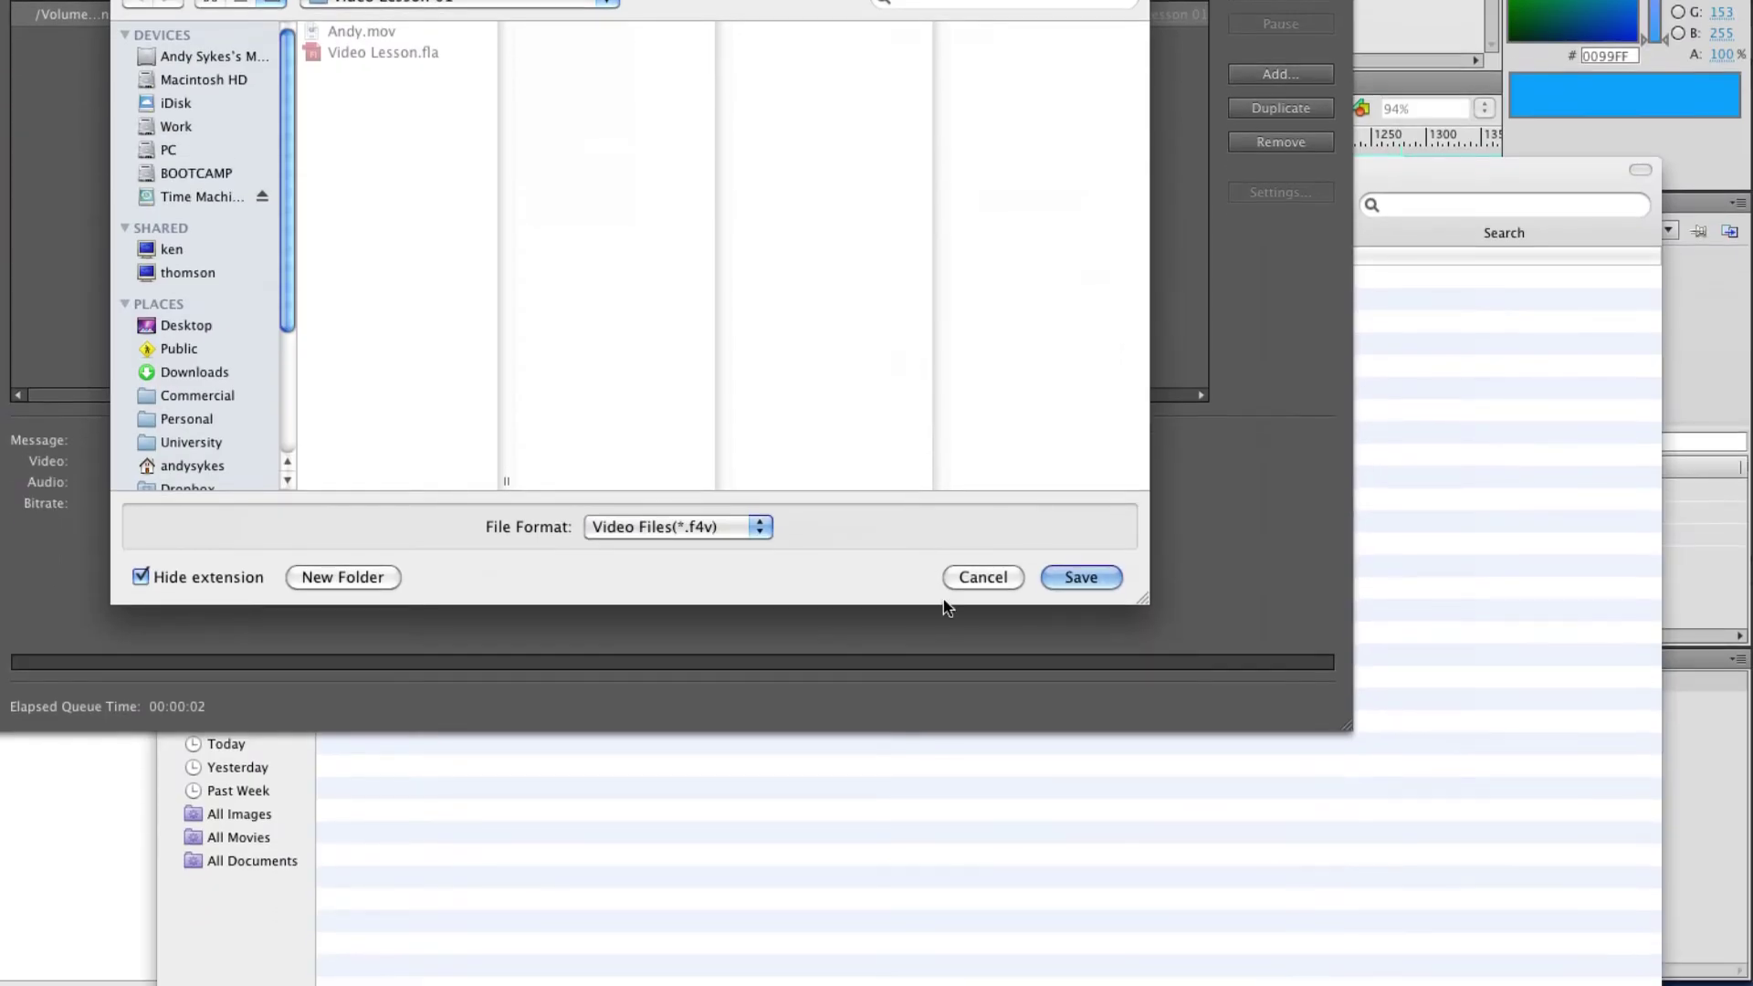
pyautogui.click(1050, 575)
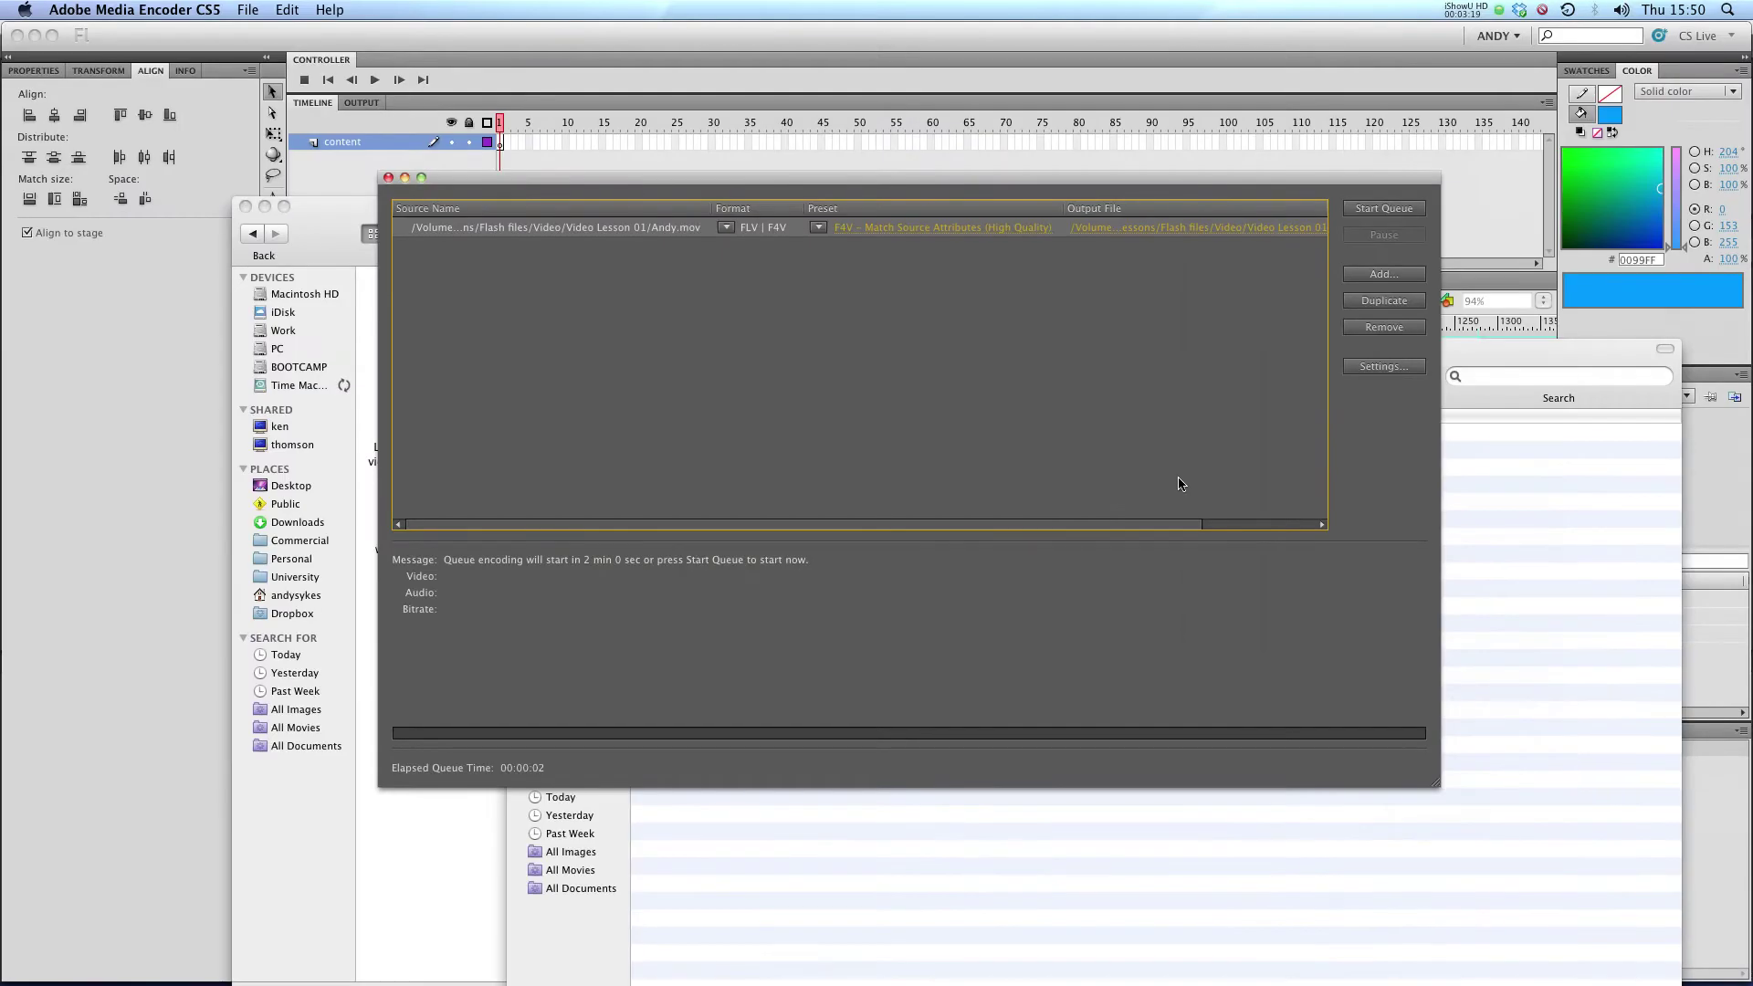
pyautogui.click(1381, 210)
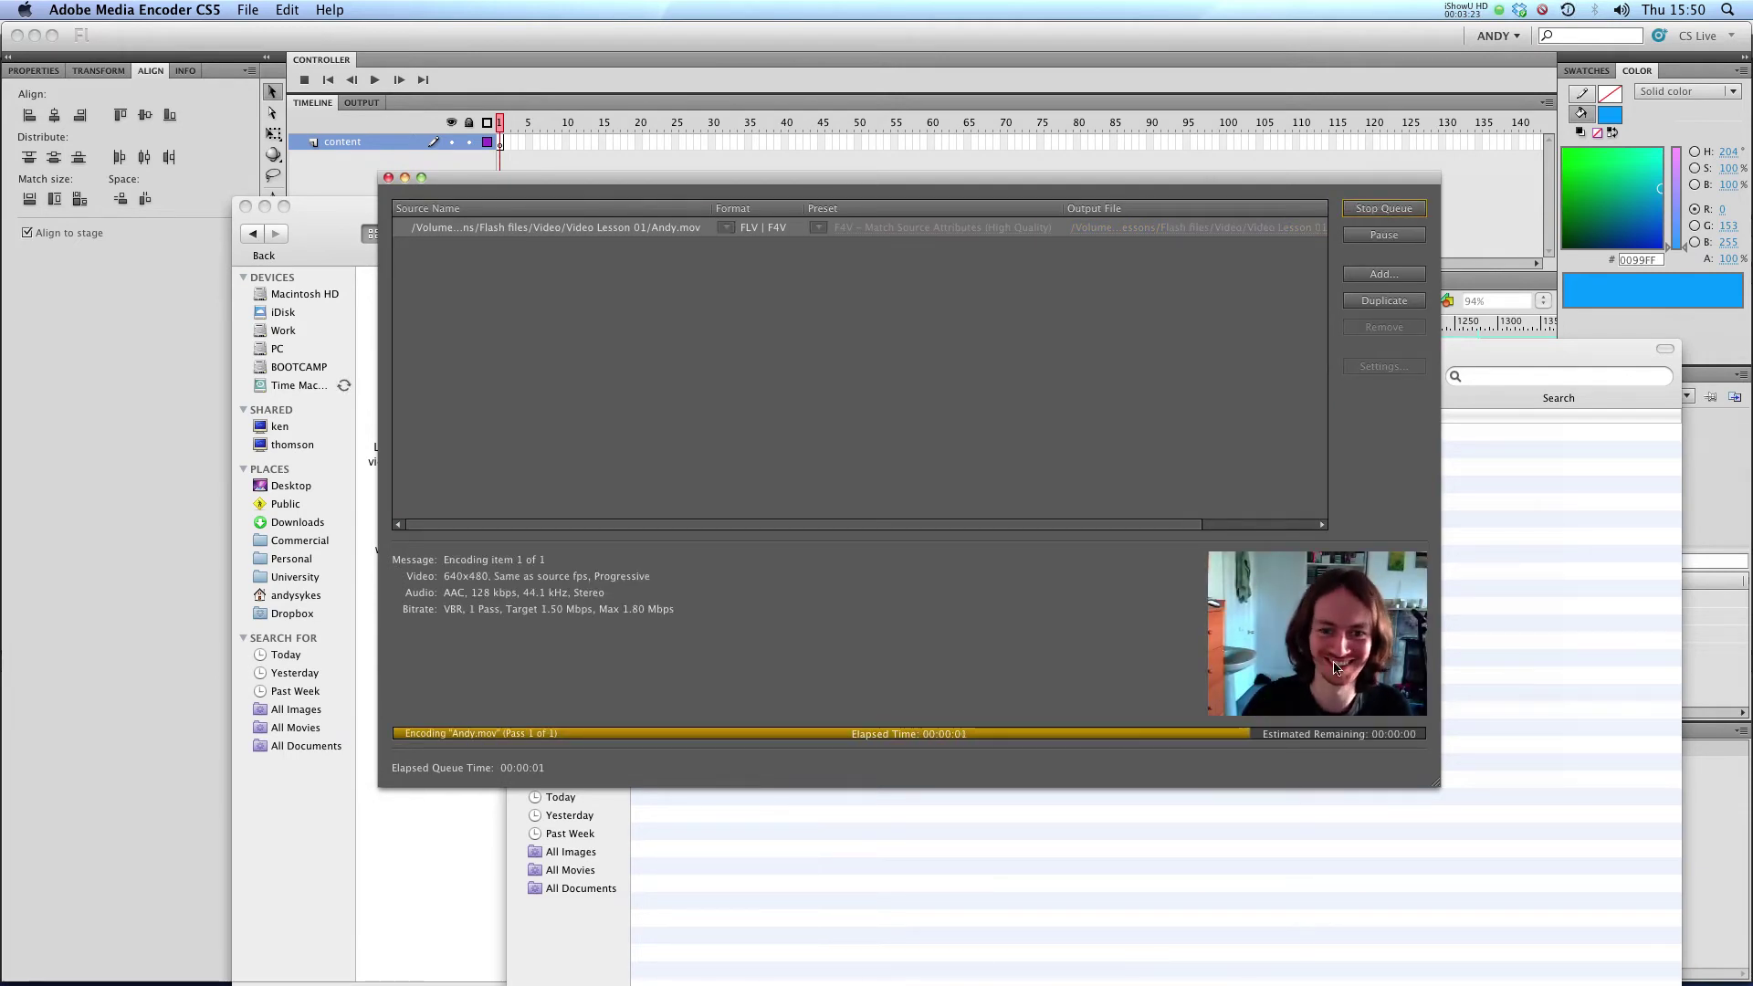
pyautogui.click(1456, 475)
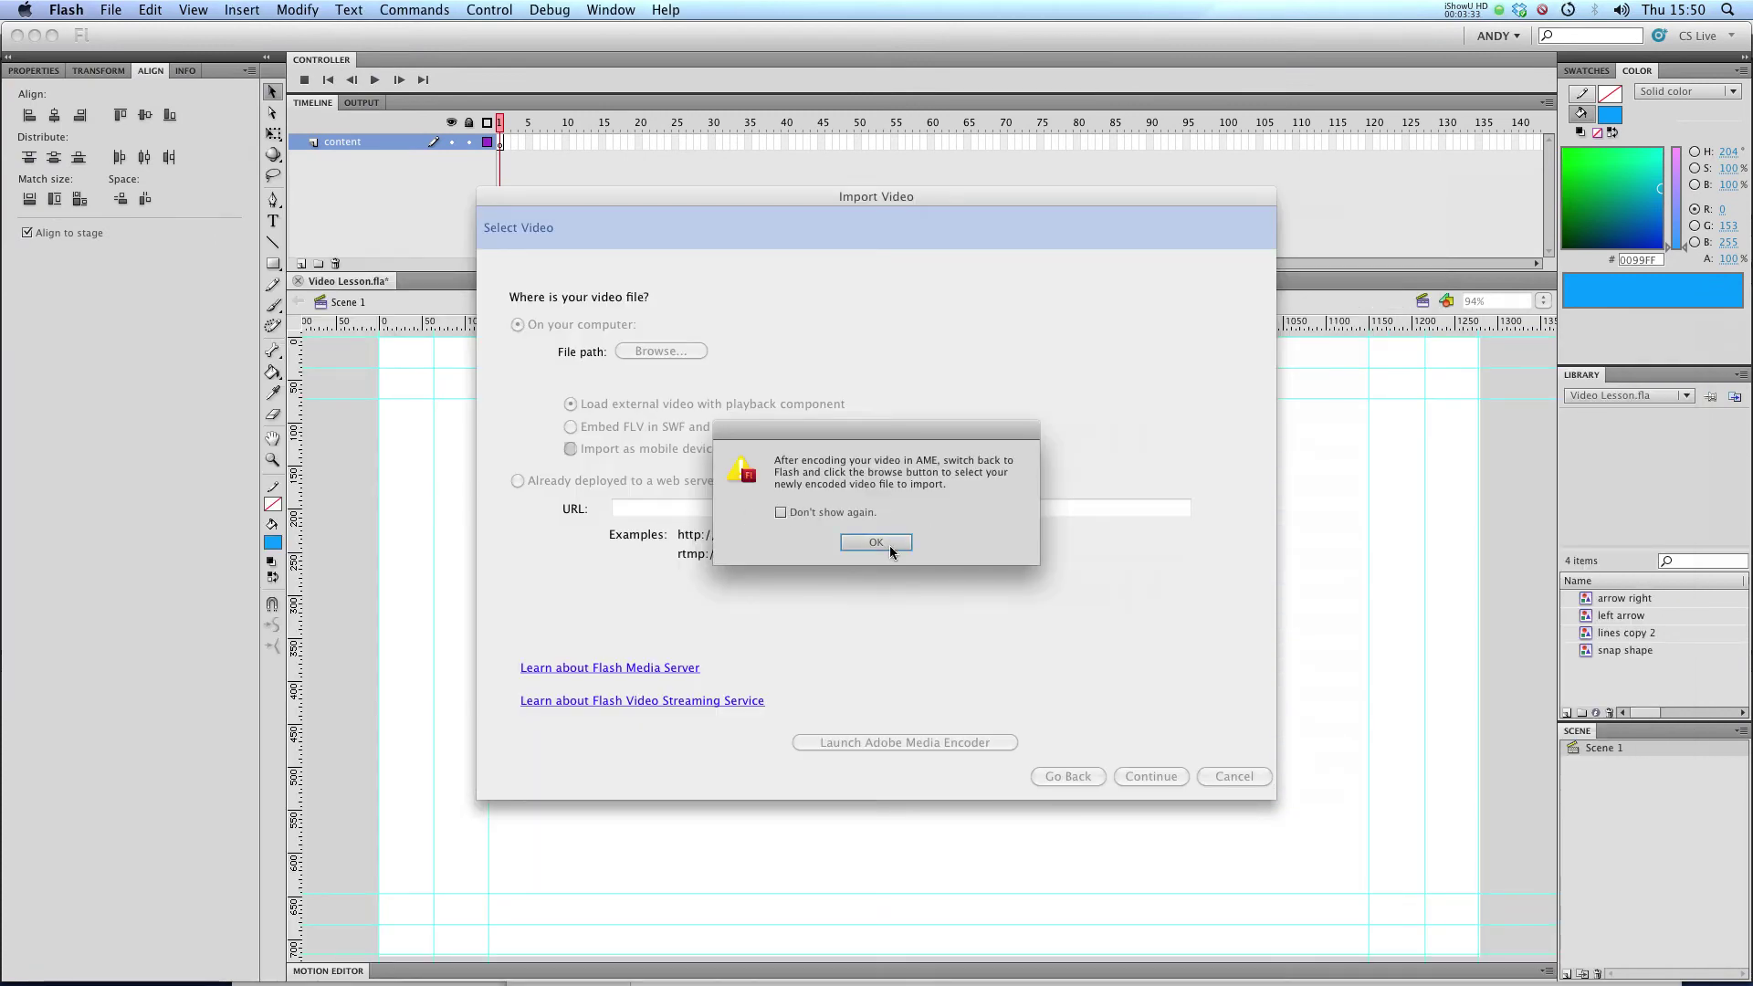
# - Dismiss the alert, select Andy.f4v as the external video, and continue to the Skinning step
pyautogui.click(880, 540)
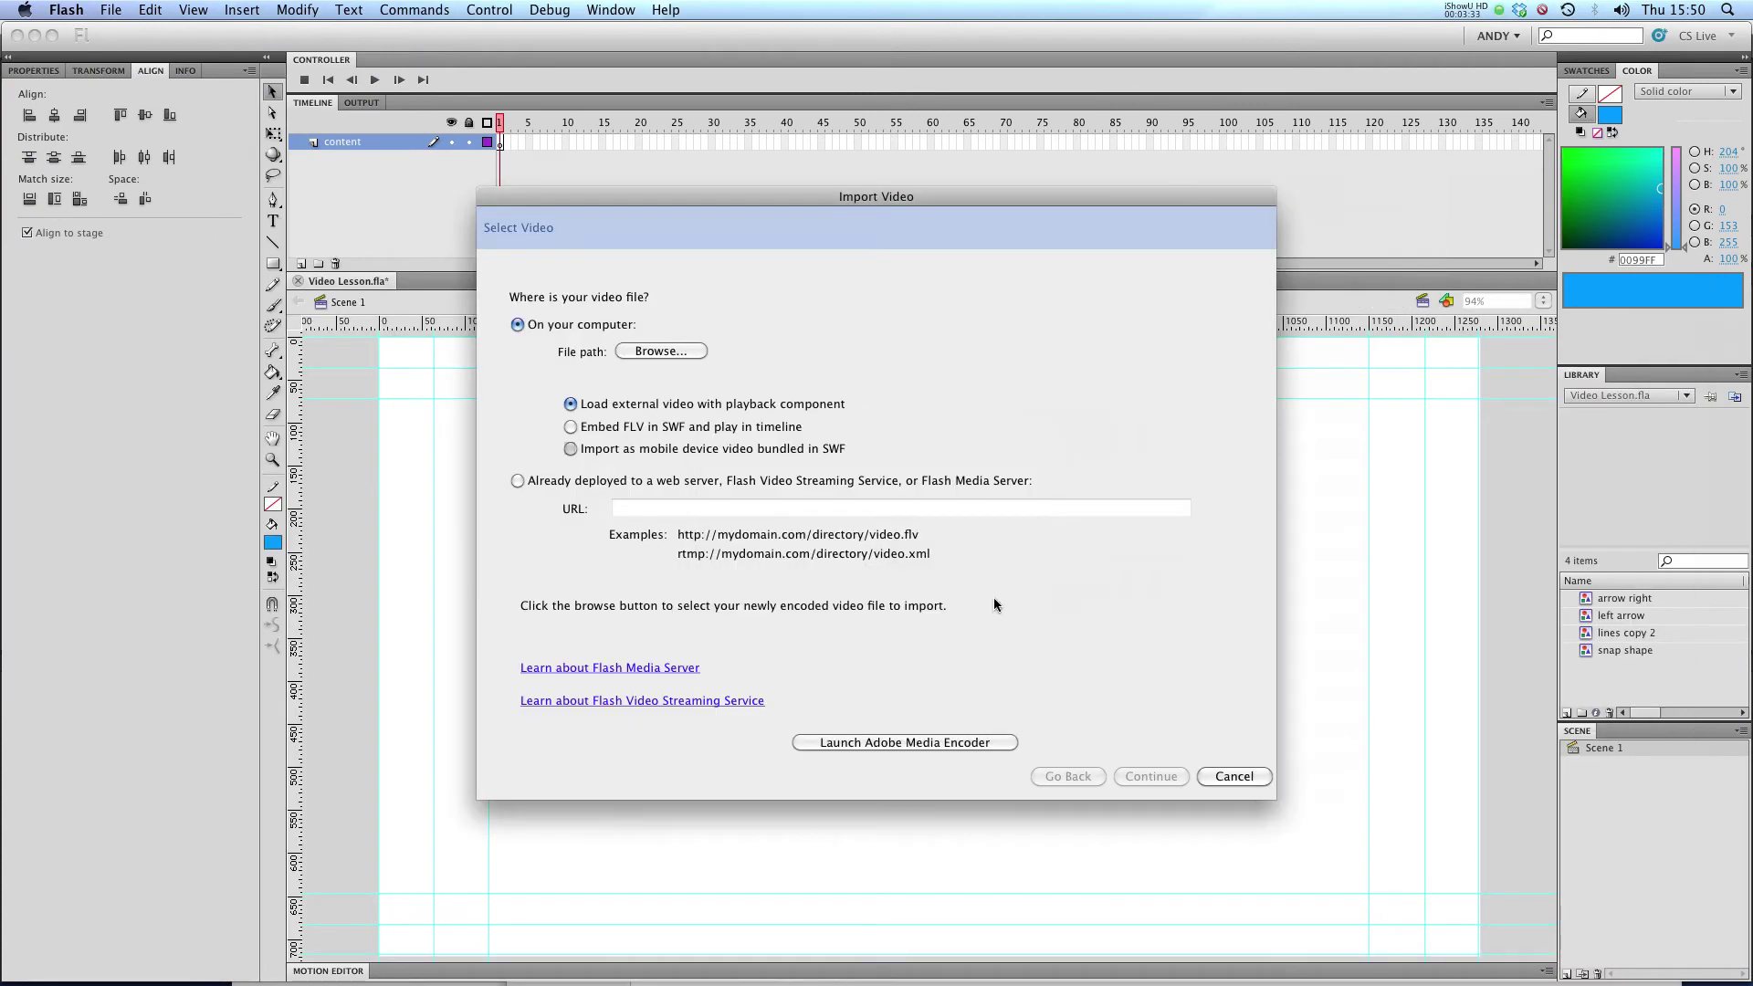
pyautogui.click(656, 352)
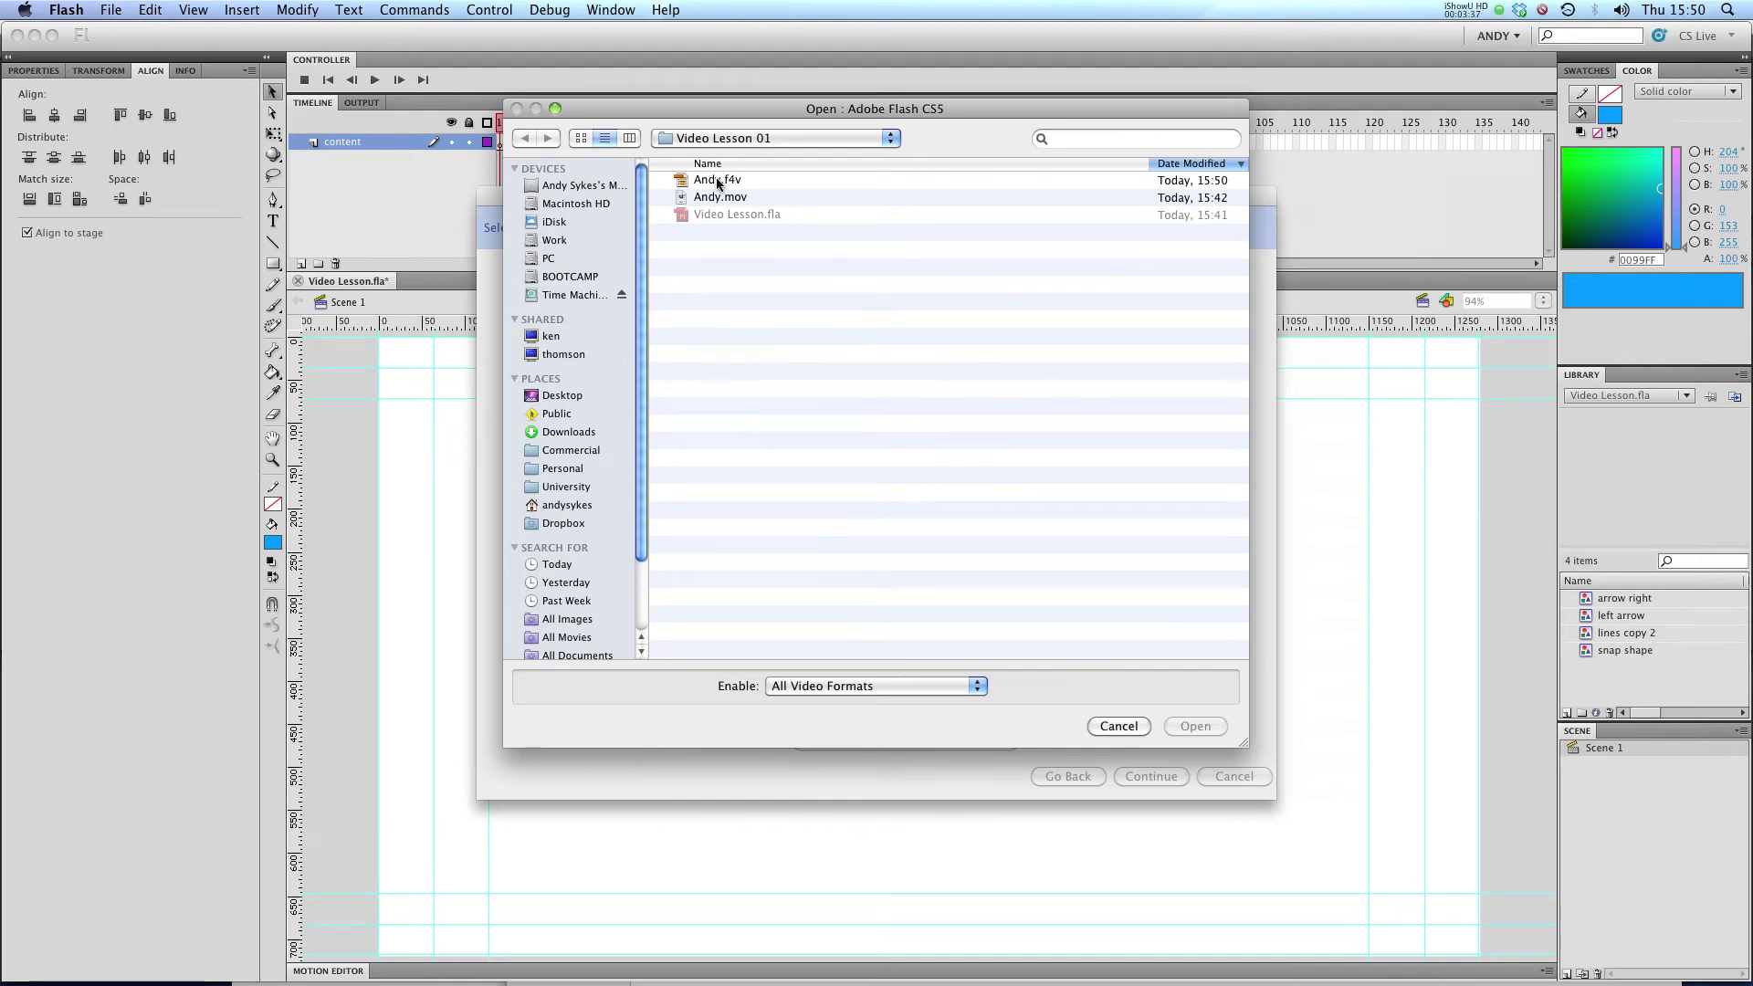
pyautogui.doubleClick(717, 180)
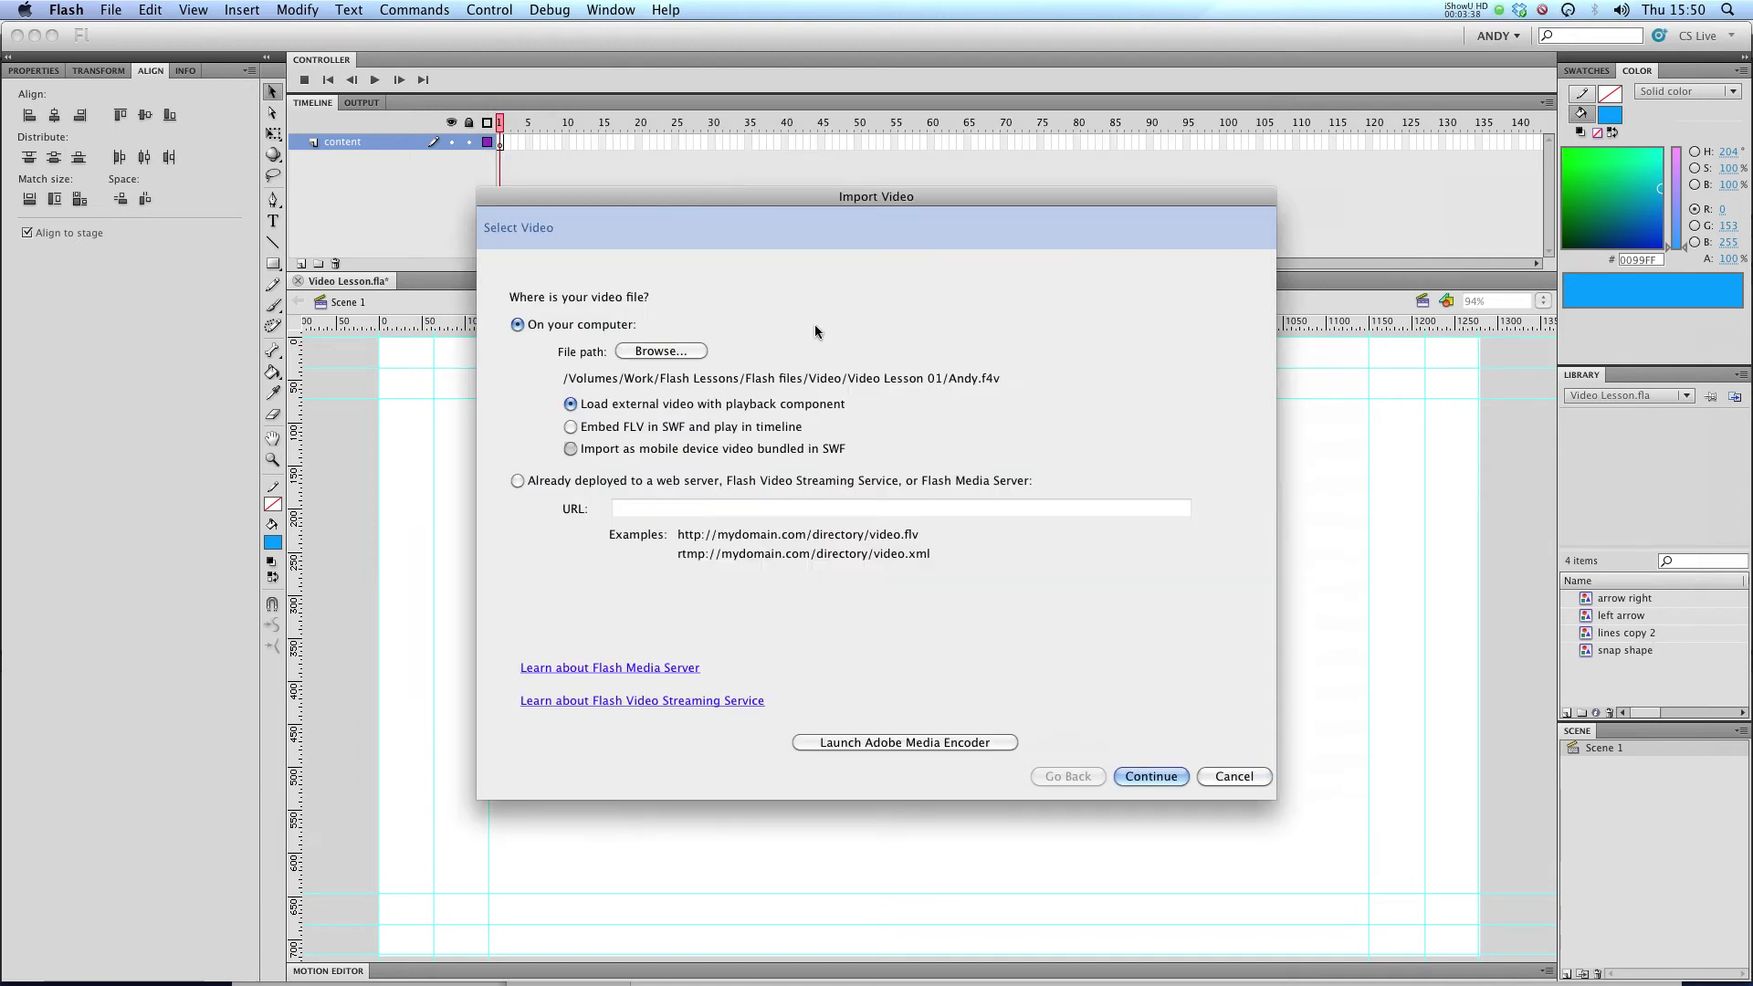
pyautogui.click(1152, 777)
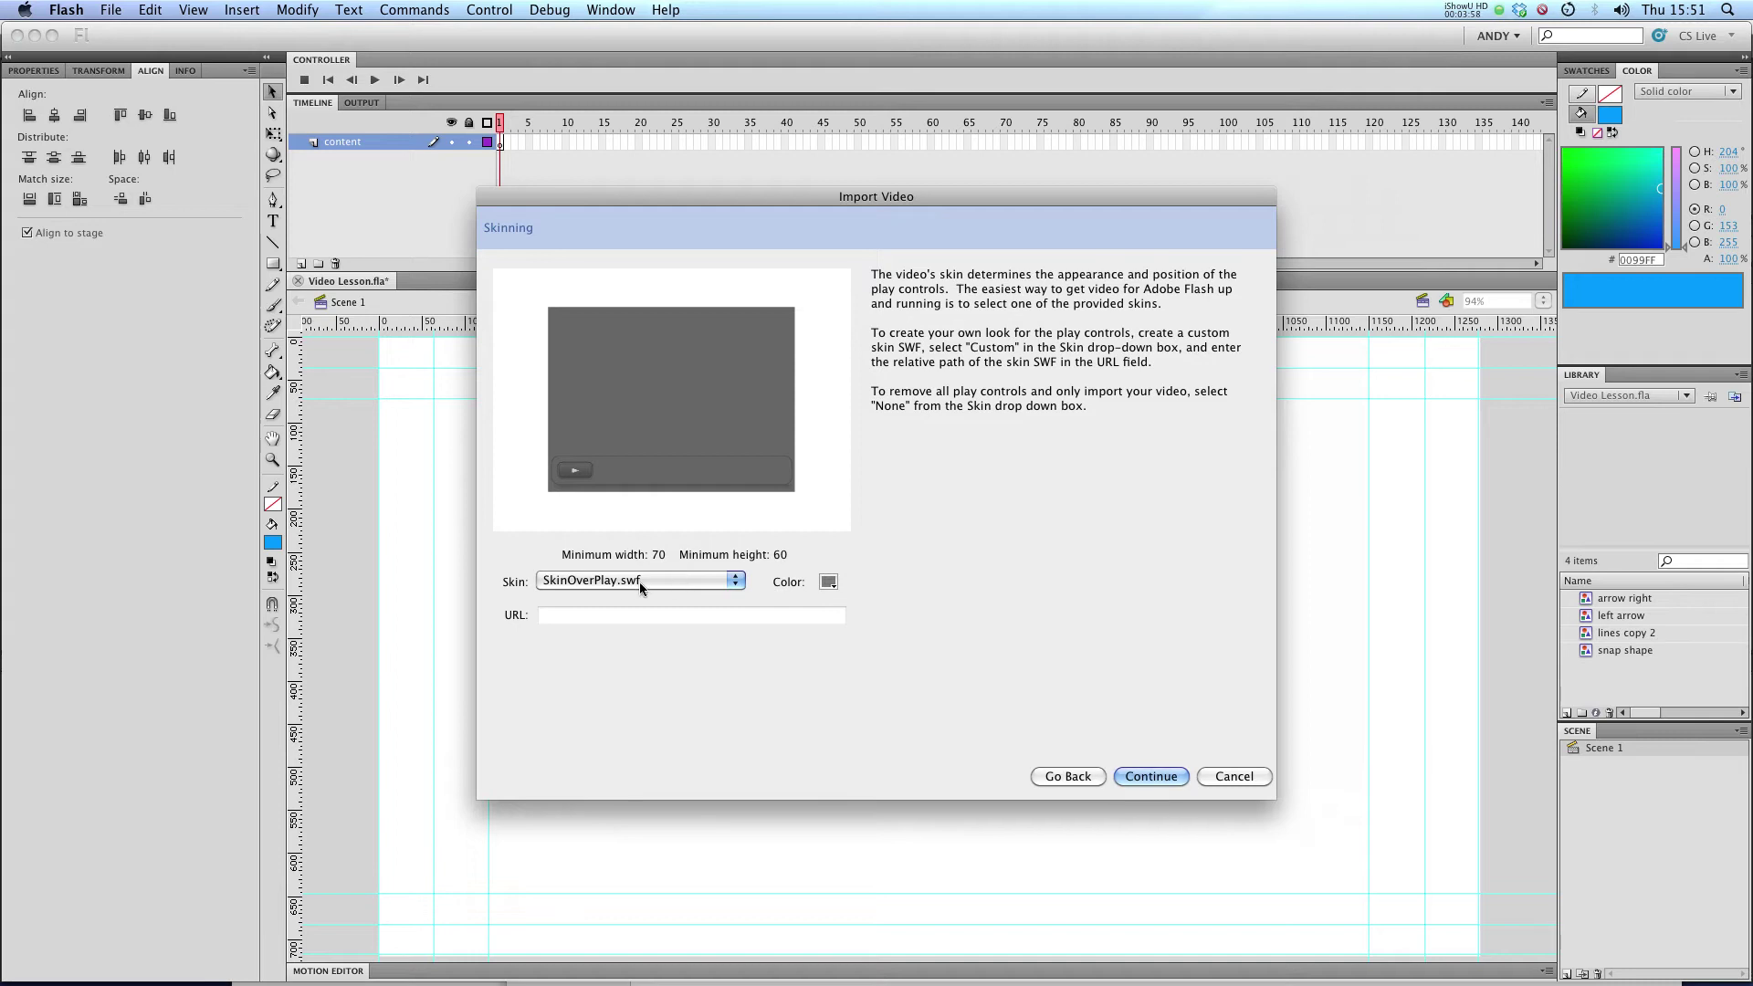
# - Switch the player skin to MinimaFlatCustomColorAll.swf and set its colour to blue
pyautogui.click(667, 583)
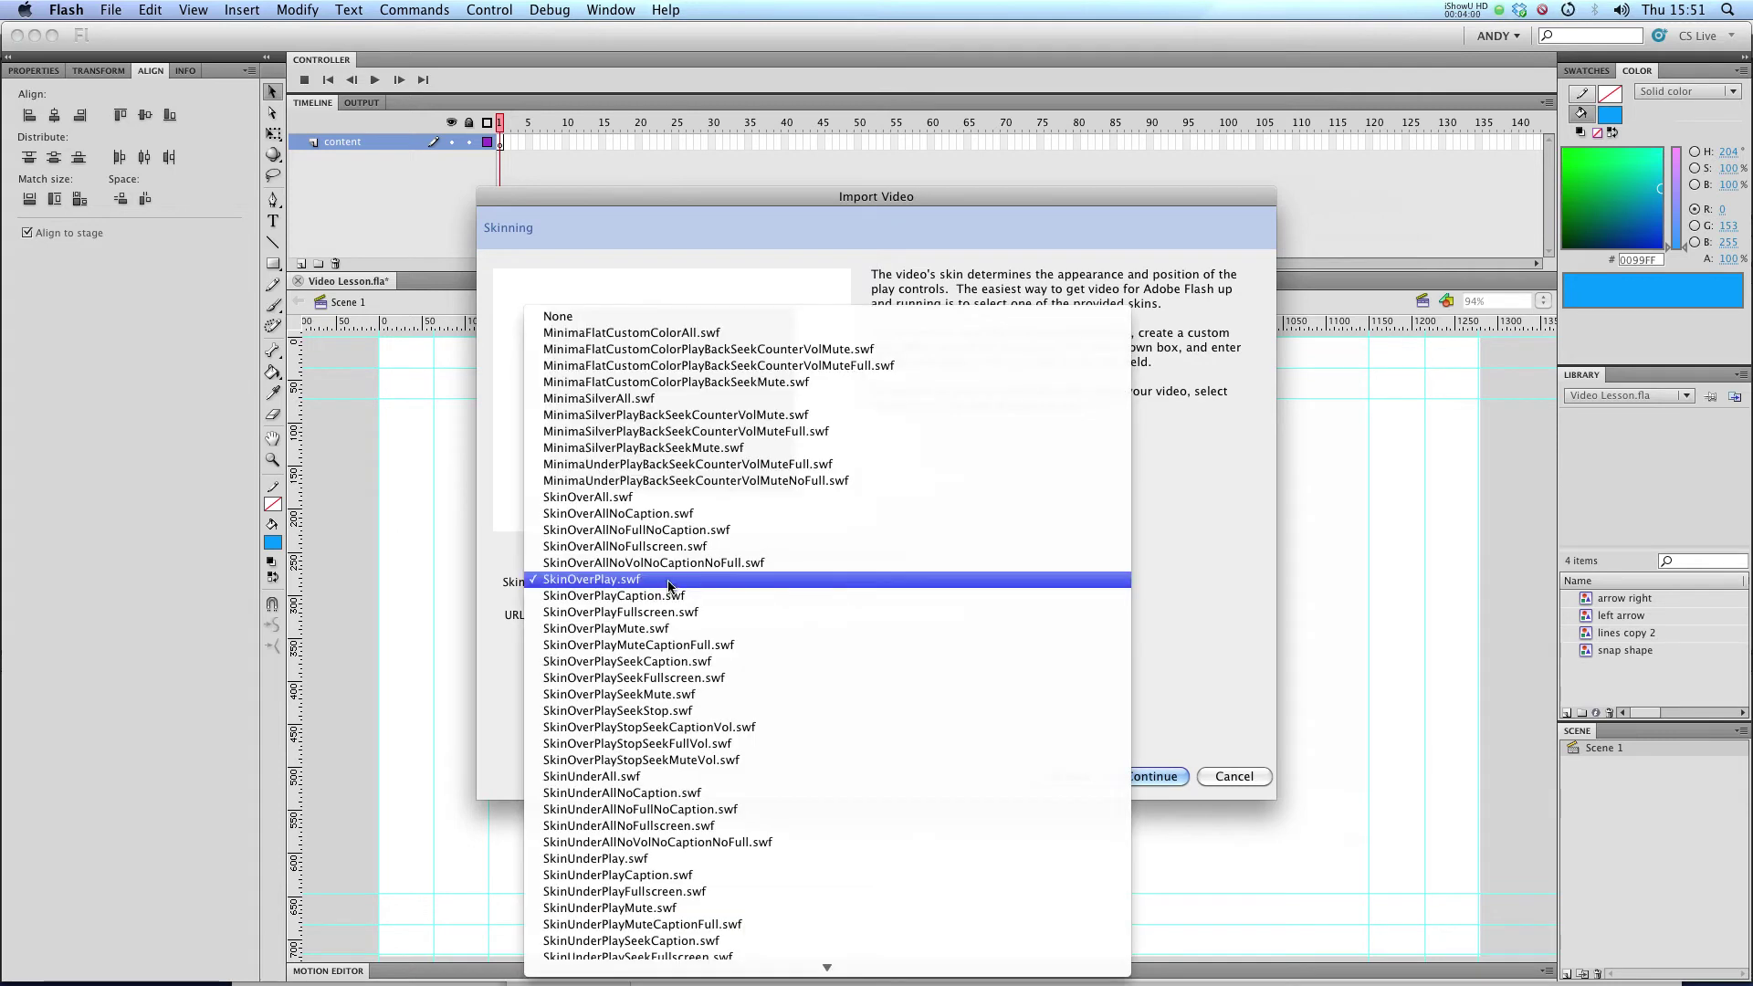
pyautogui.click(630, 332)
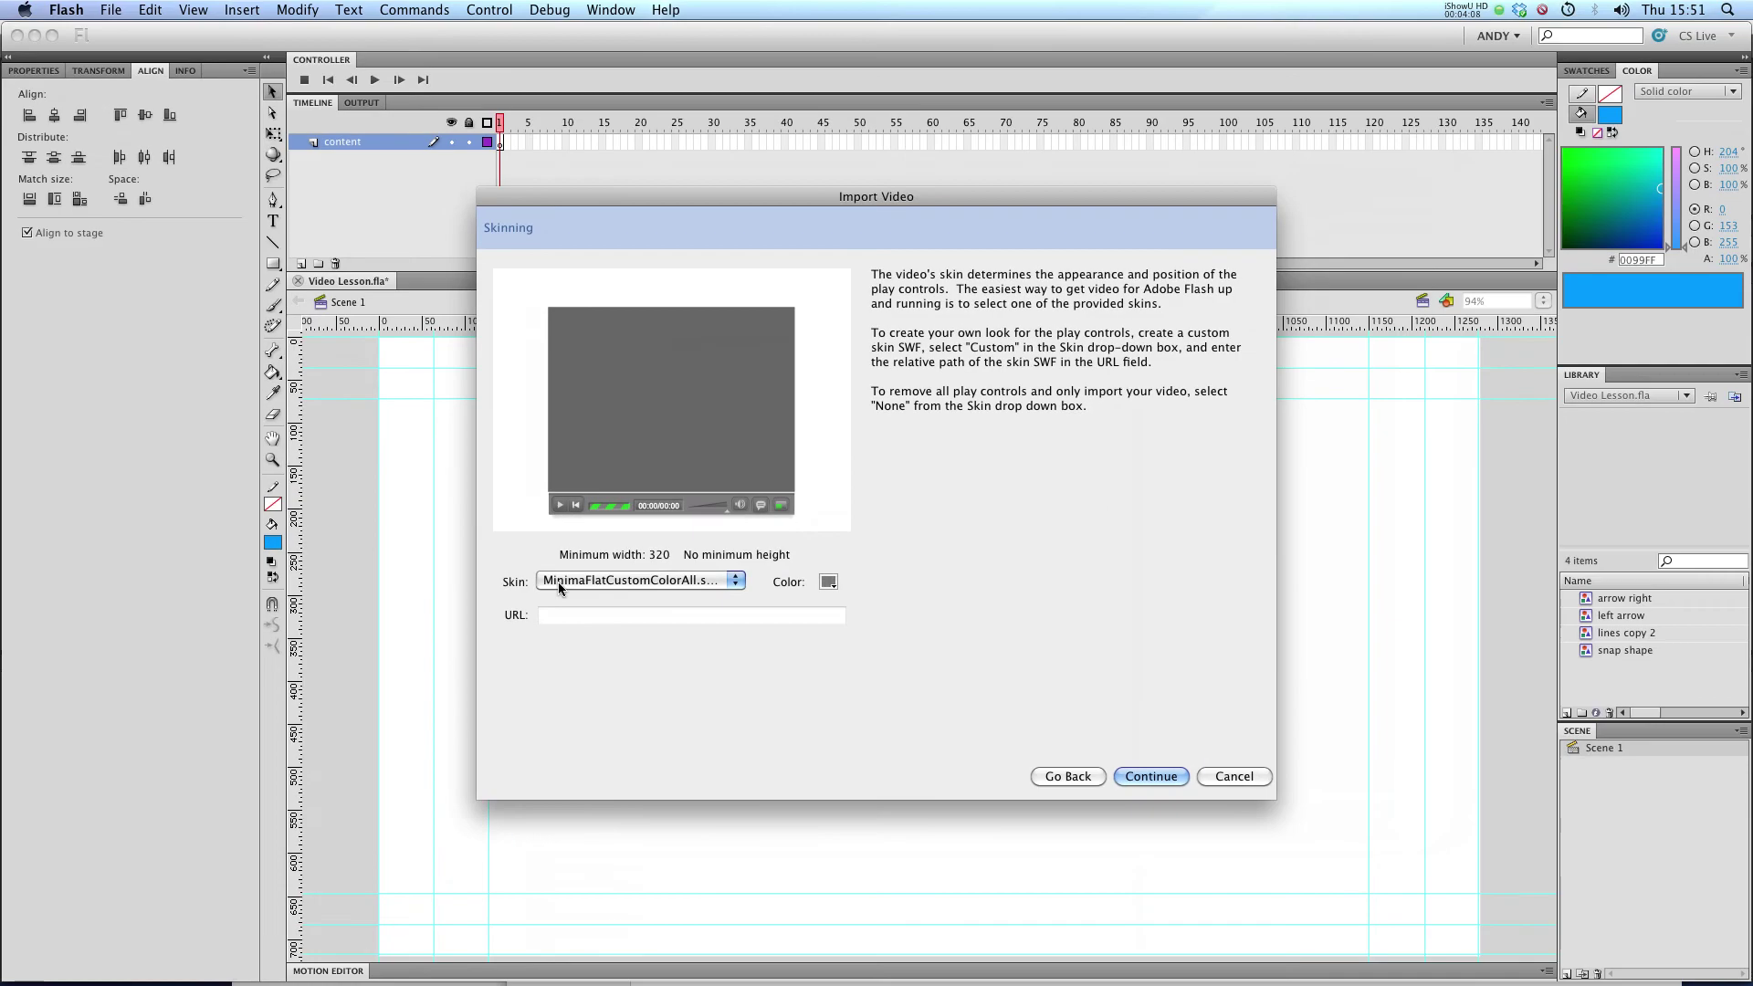
pyautogui.click(832, 581)
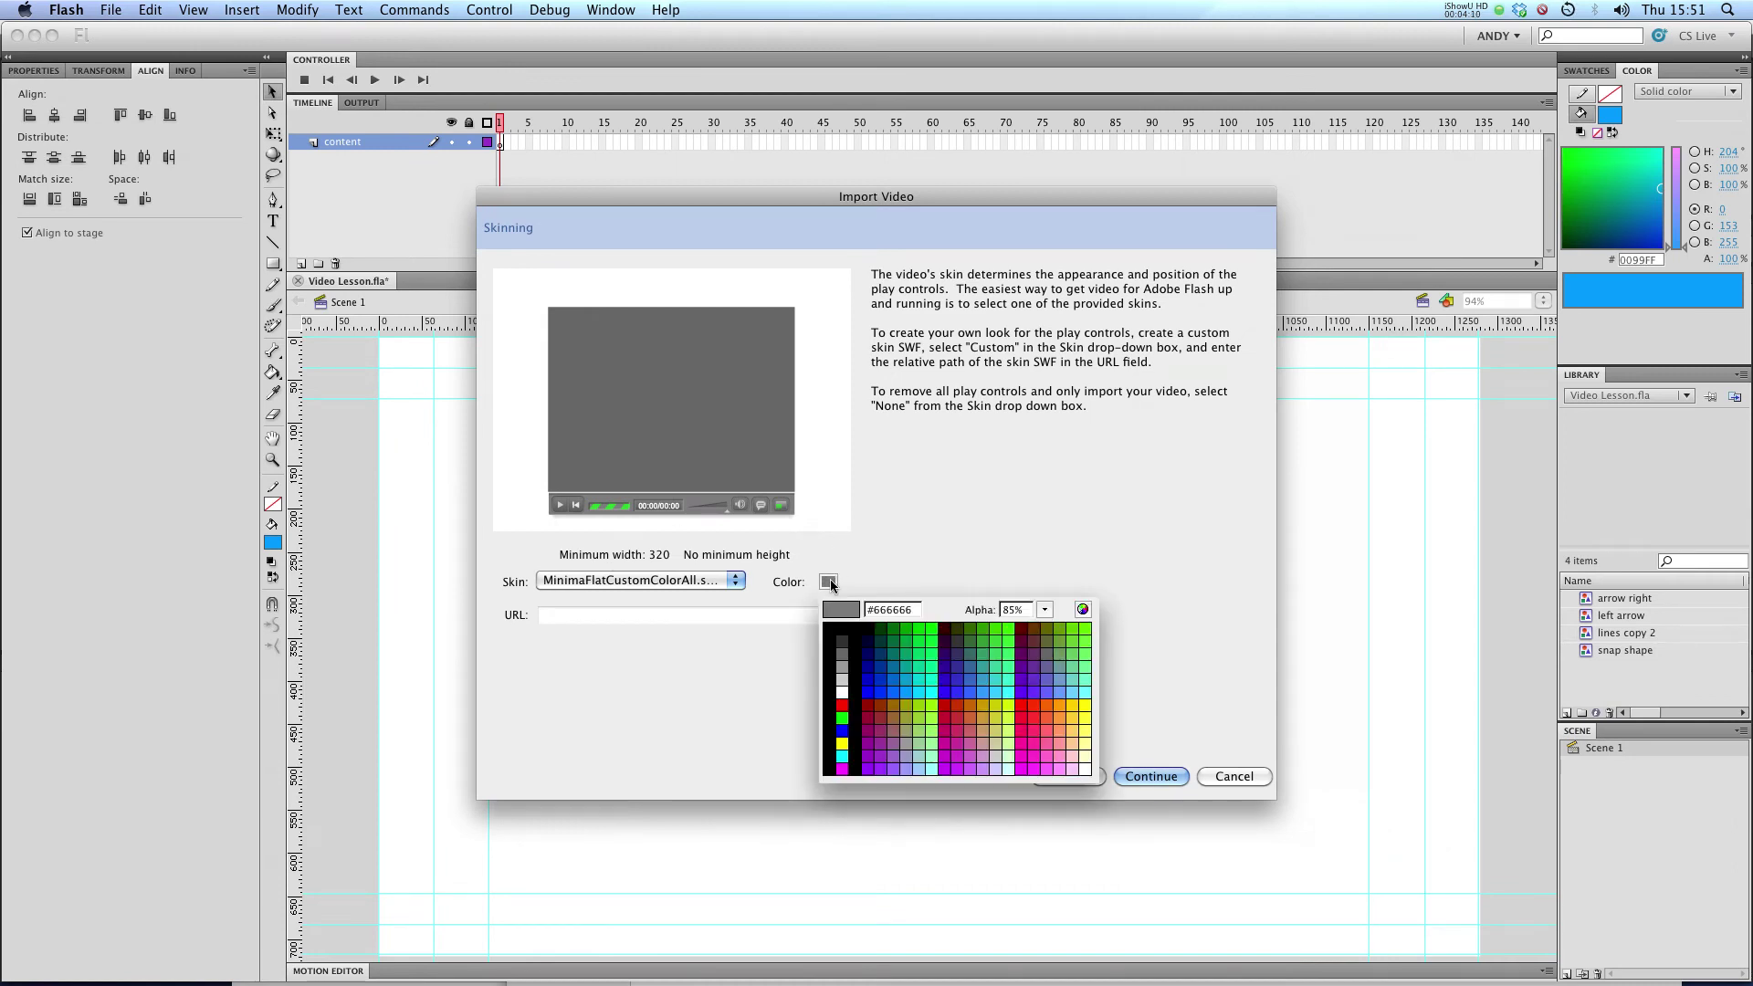
pyautogui.click(968, 694)
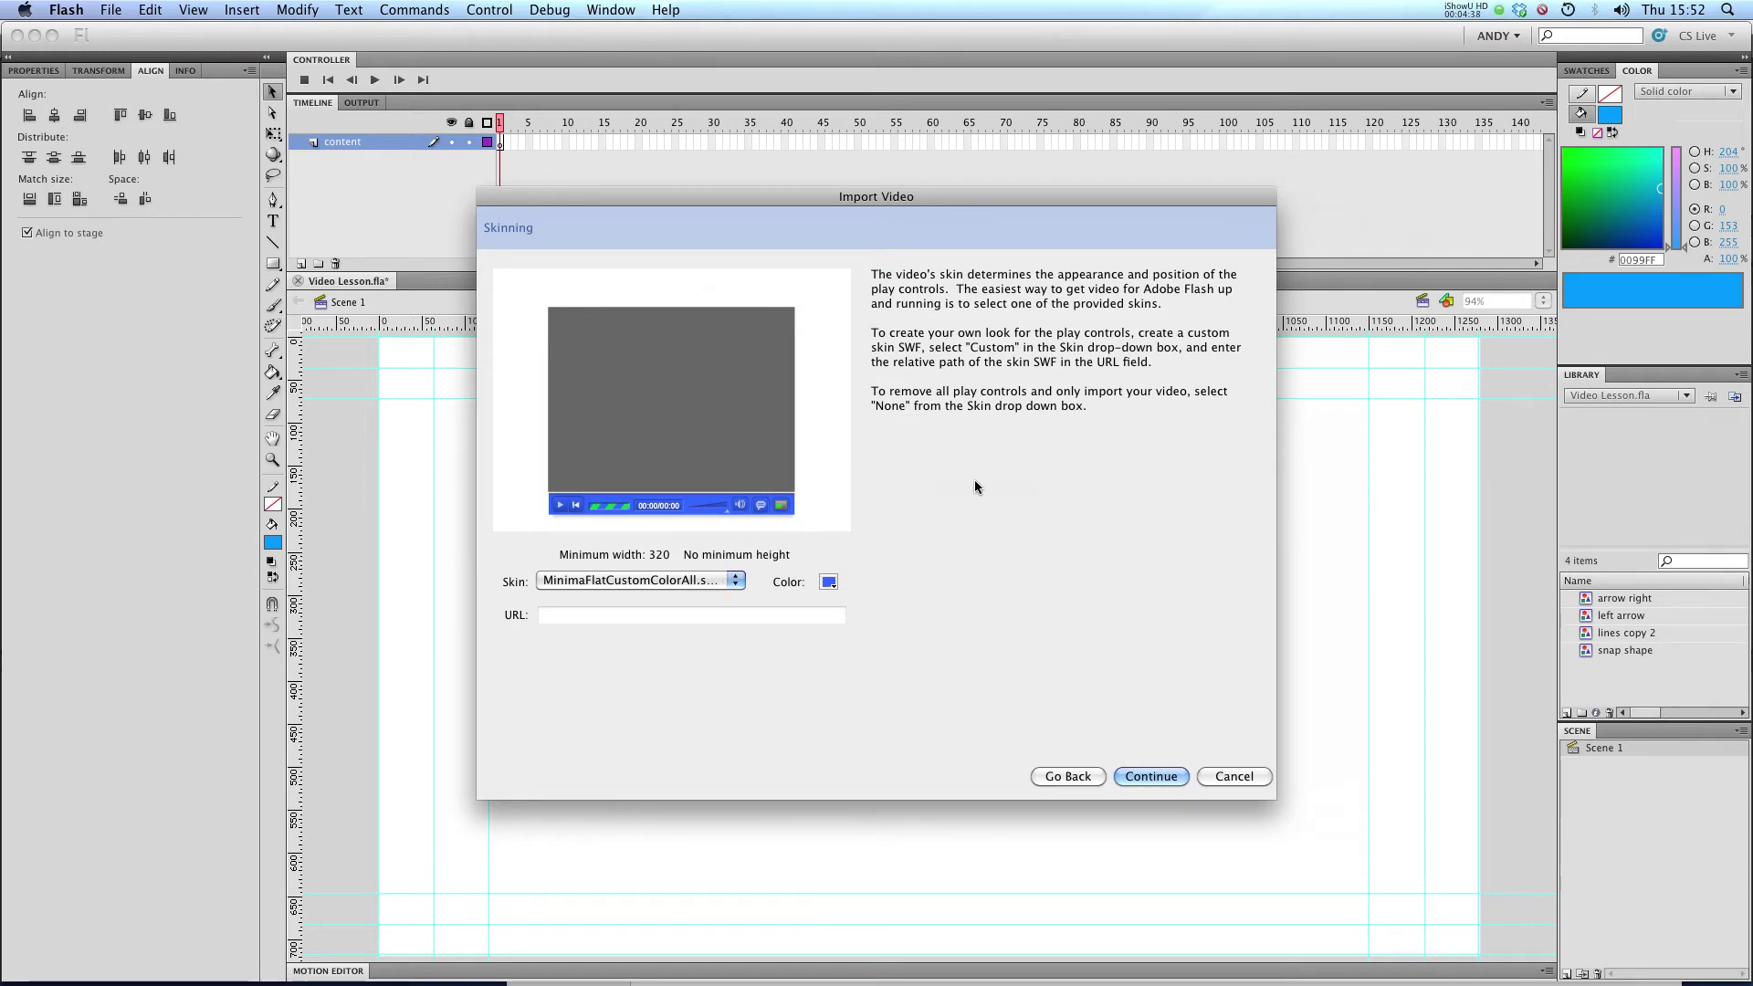
pyautogui.click(53, 945)
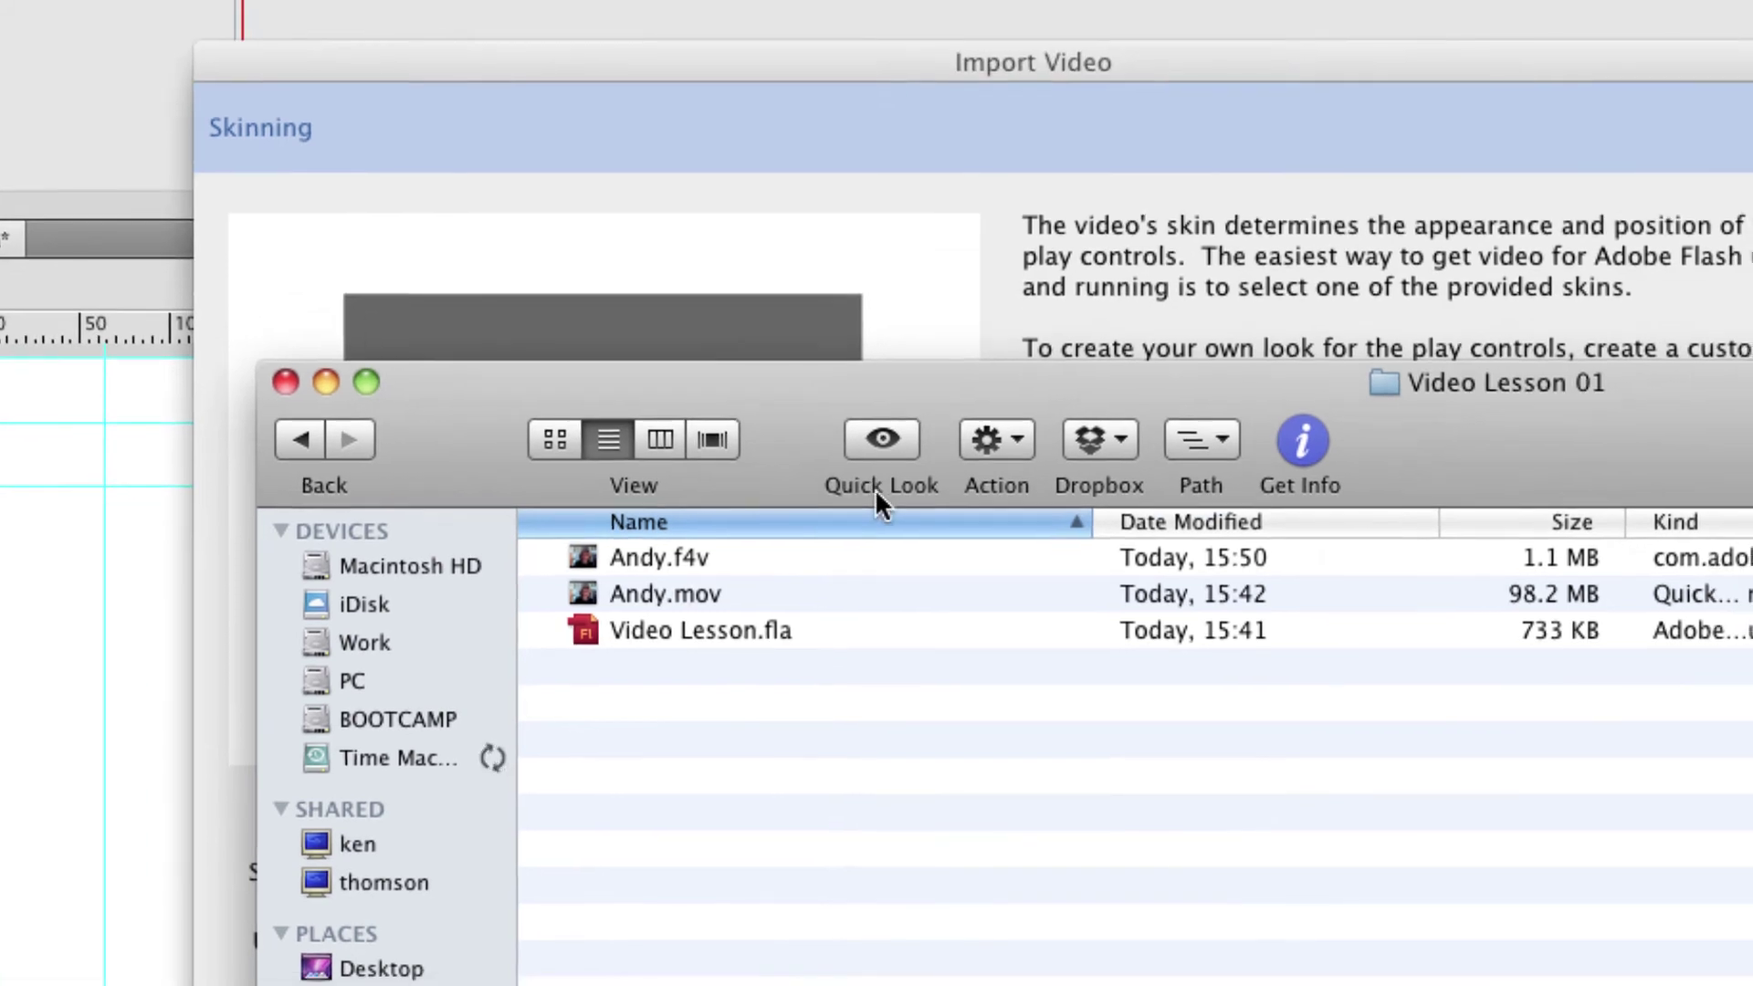
pyautogui.click(939, 281)
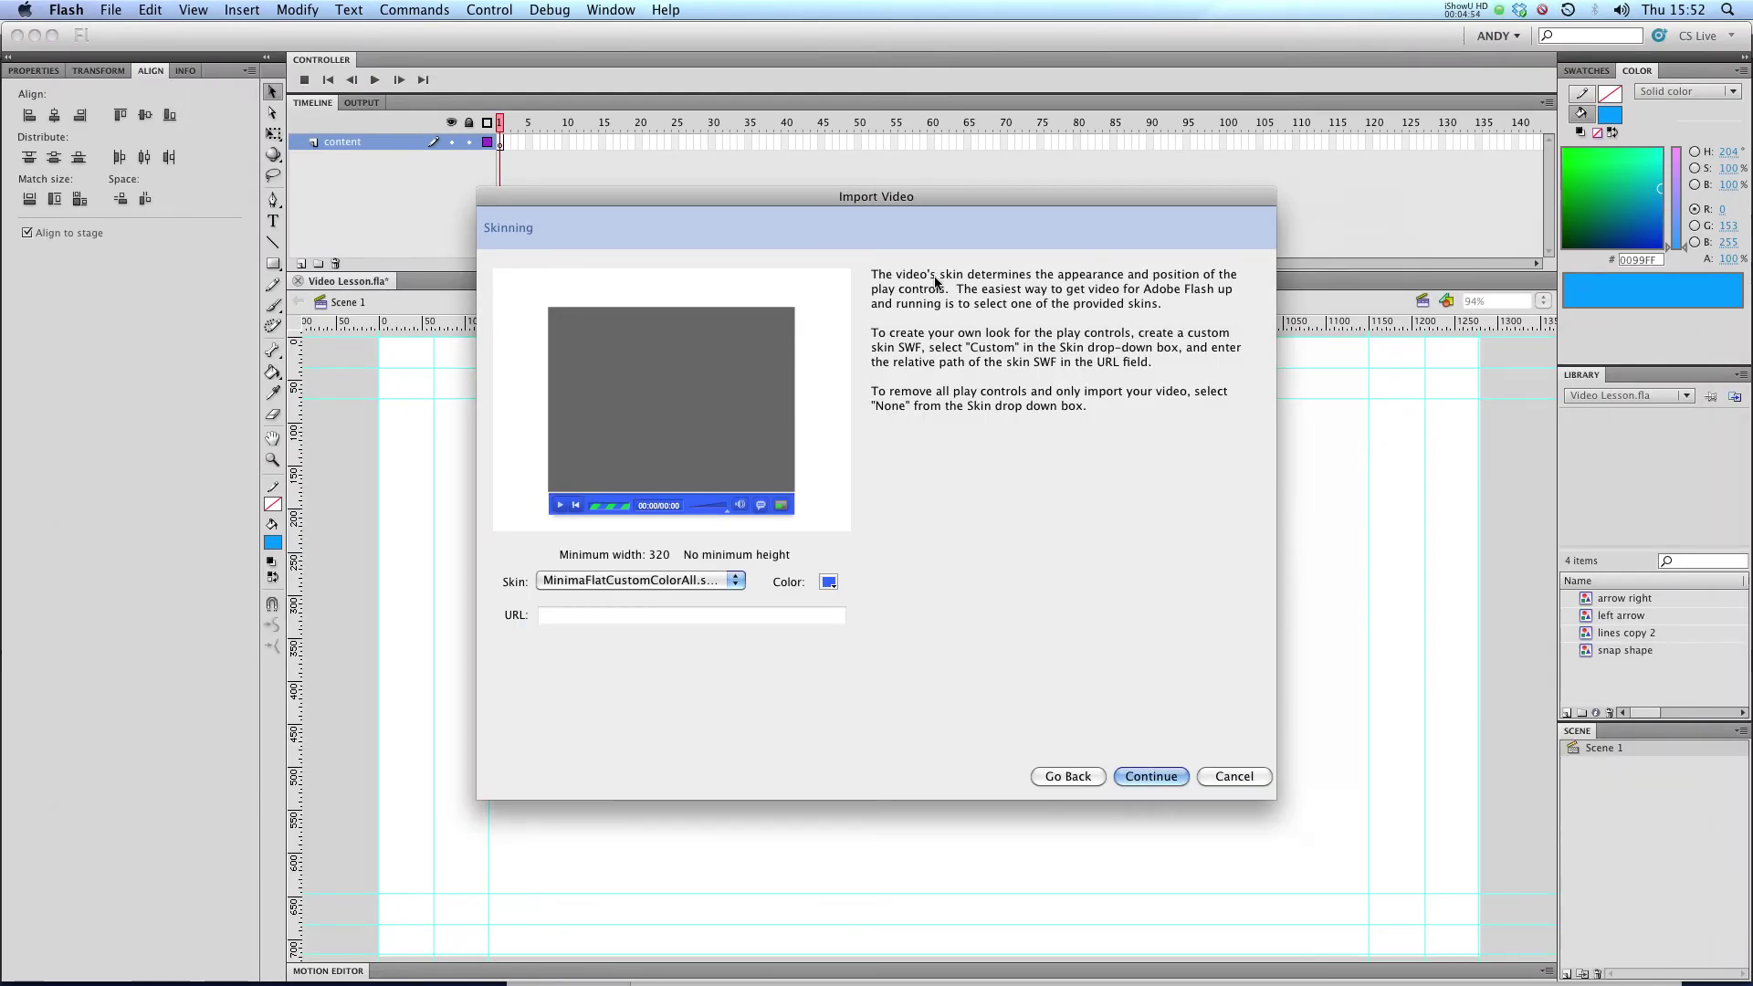
pyautogui.click(1151, 776)
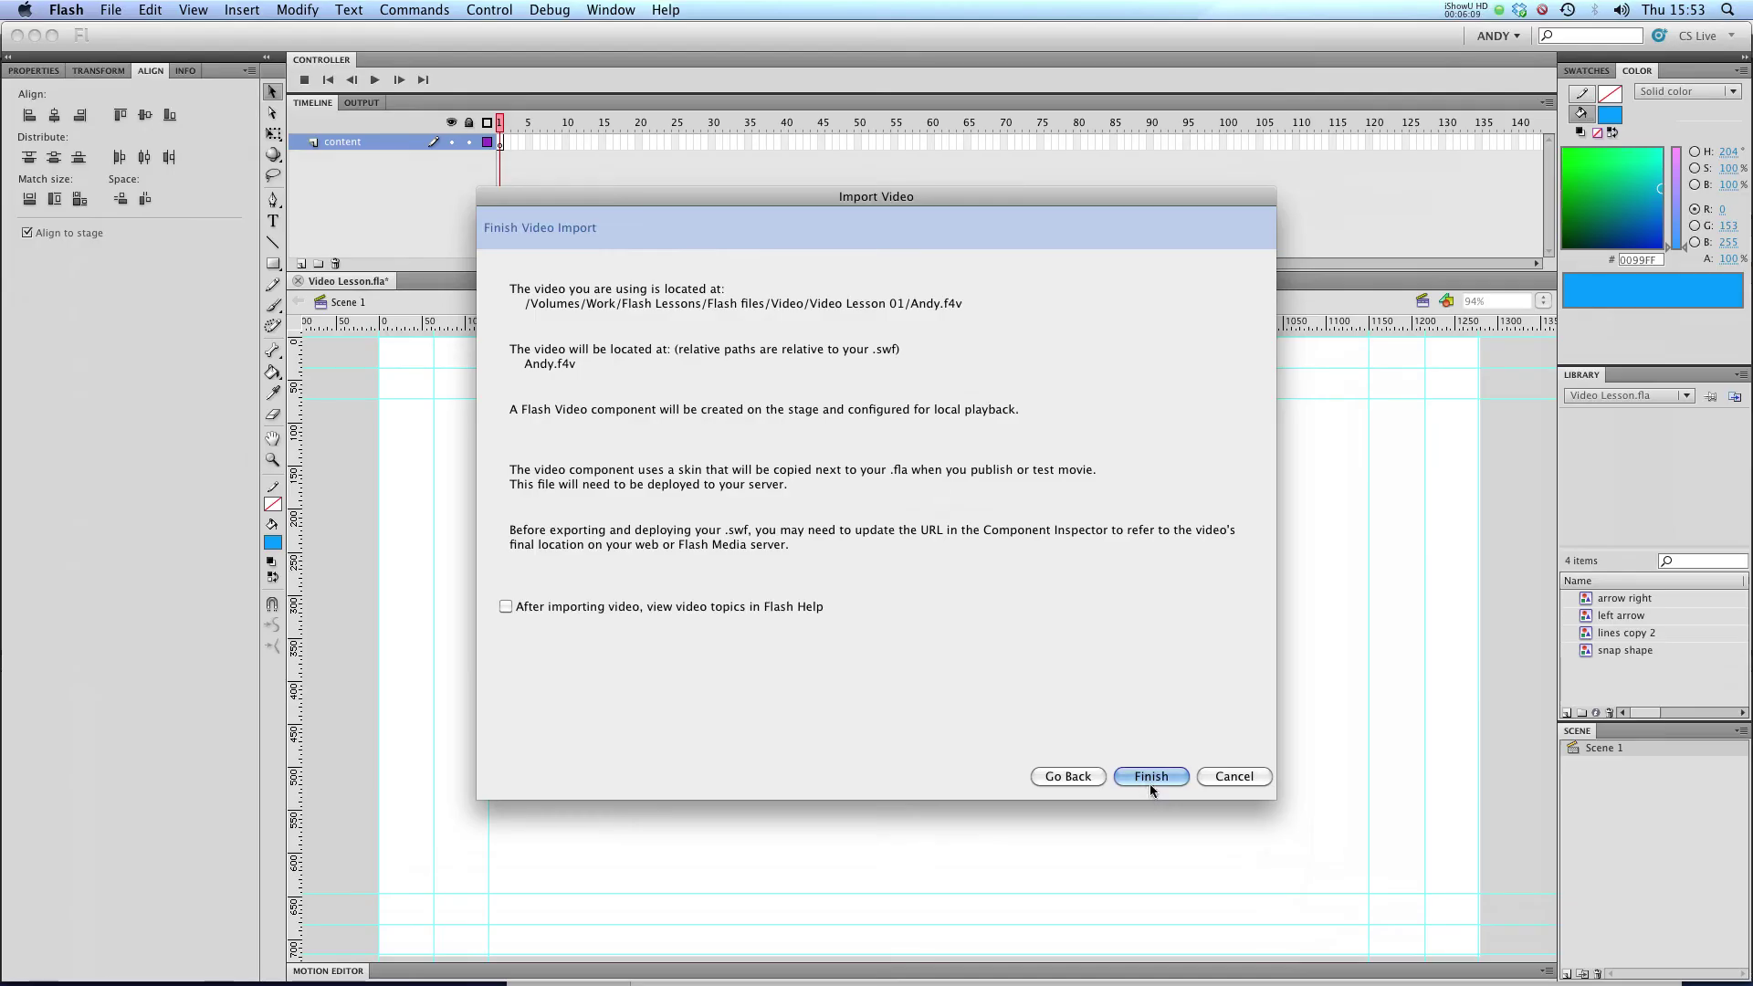
# - Finish the import, centre the FLVPlayback player on the stage, and undo a trial resize
pyautogui.click(1148, 858)
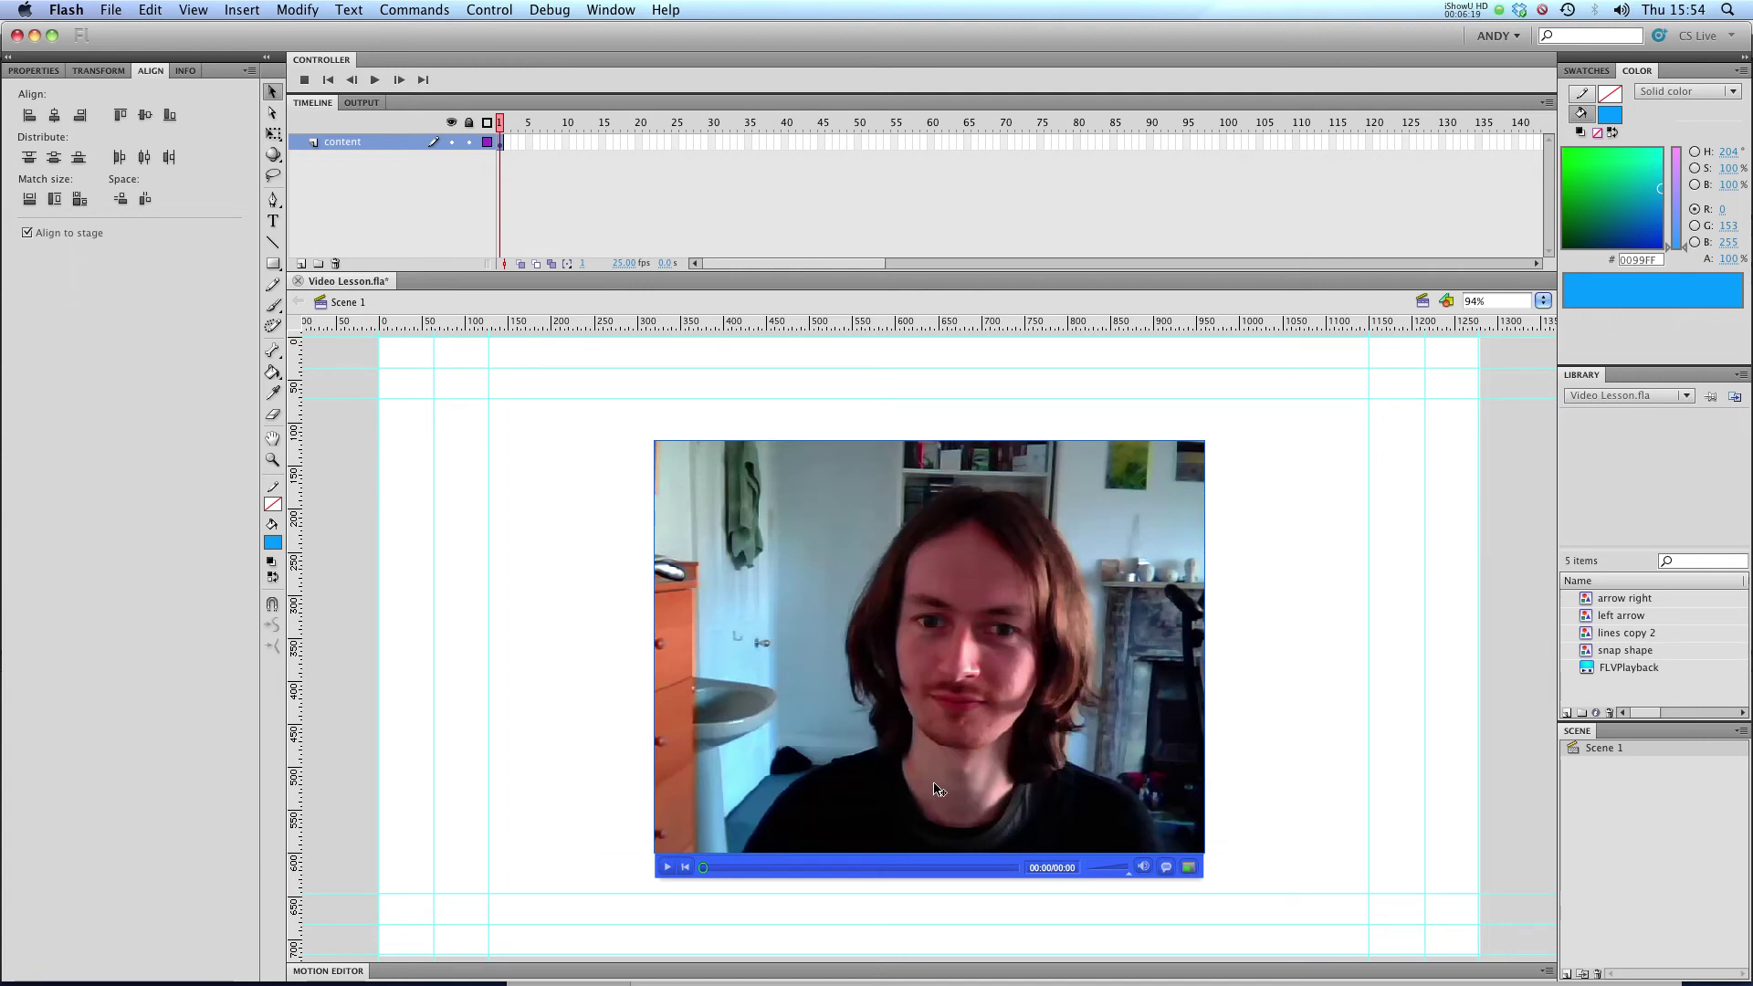
pyautogui.moveTo(937, 789)
pyautogui.mouseDown()
pyautogui.moveTo(815, 726)
pyautogui.moveTo(755, 731)
pyautogui.moveTo(1037, 791)
pyautogui.moveTo(928, 788)
pyautogui.mouseUp()
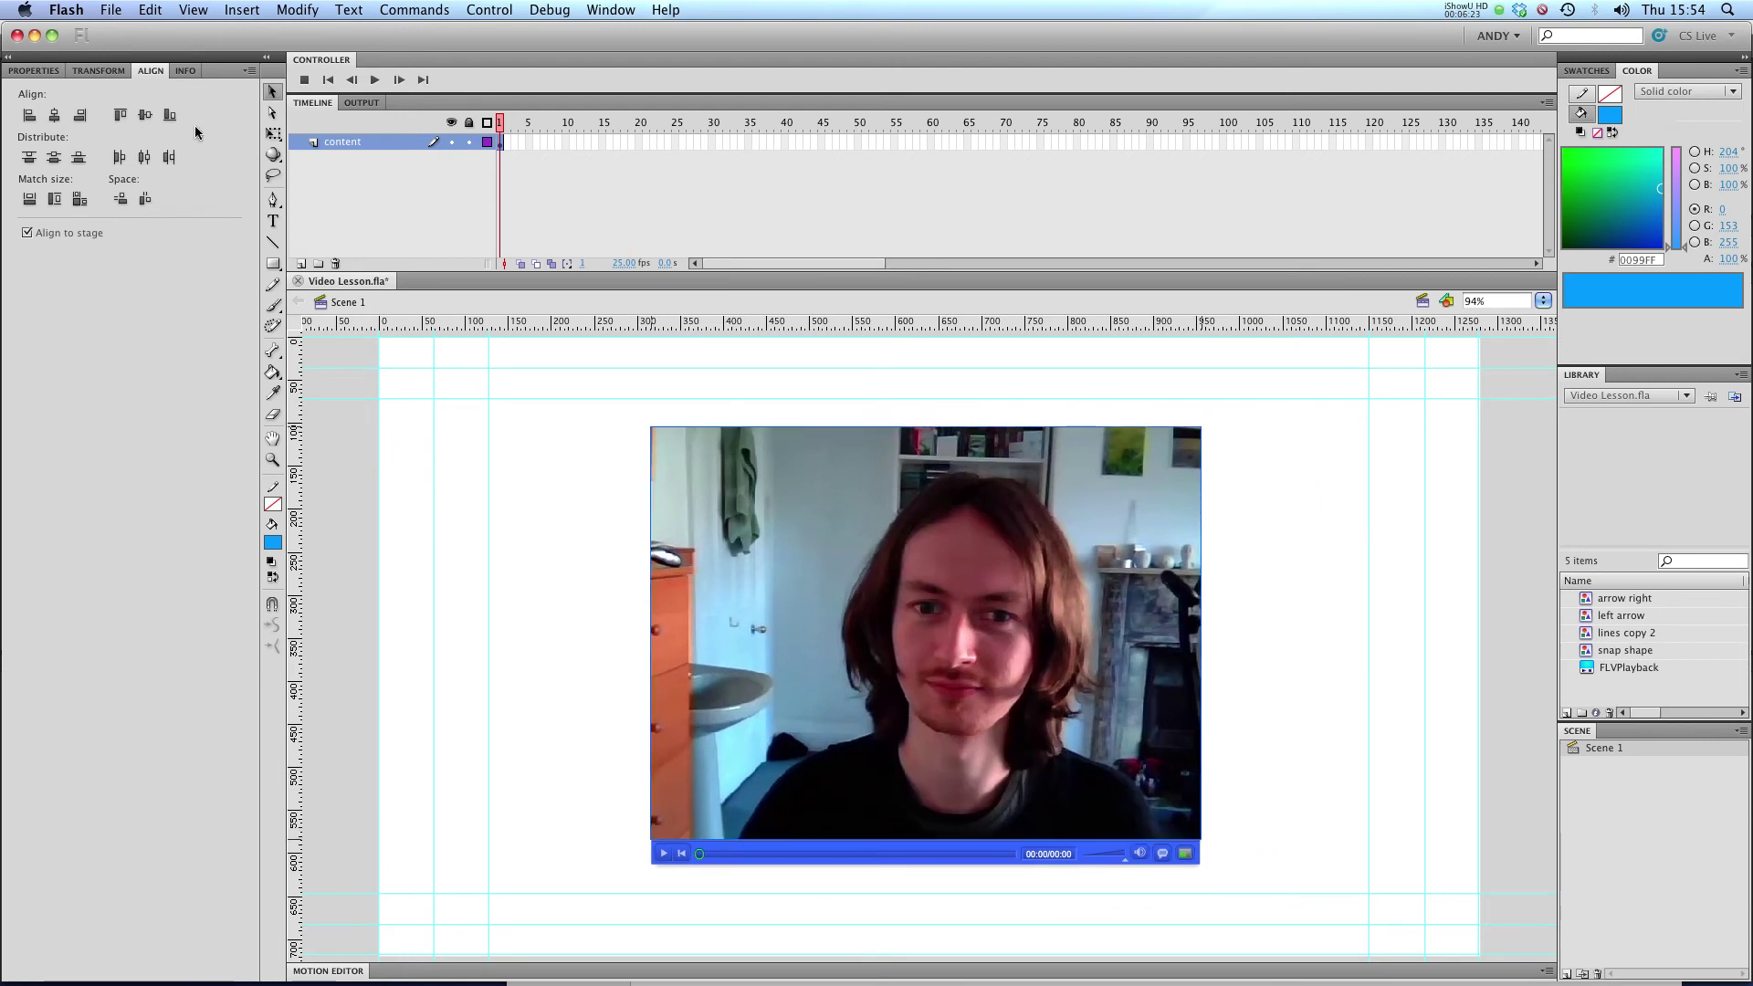
pyautogui.click(273, 133)
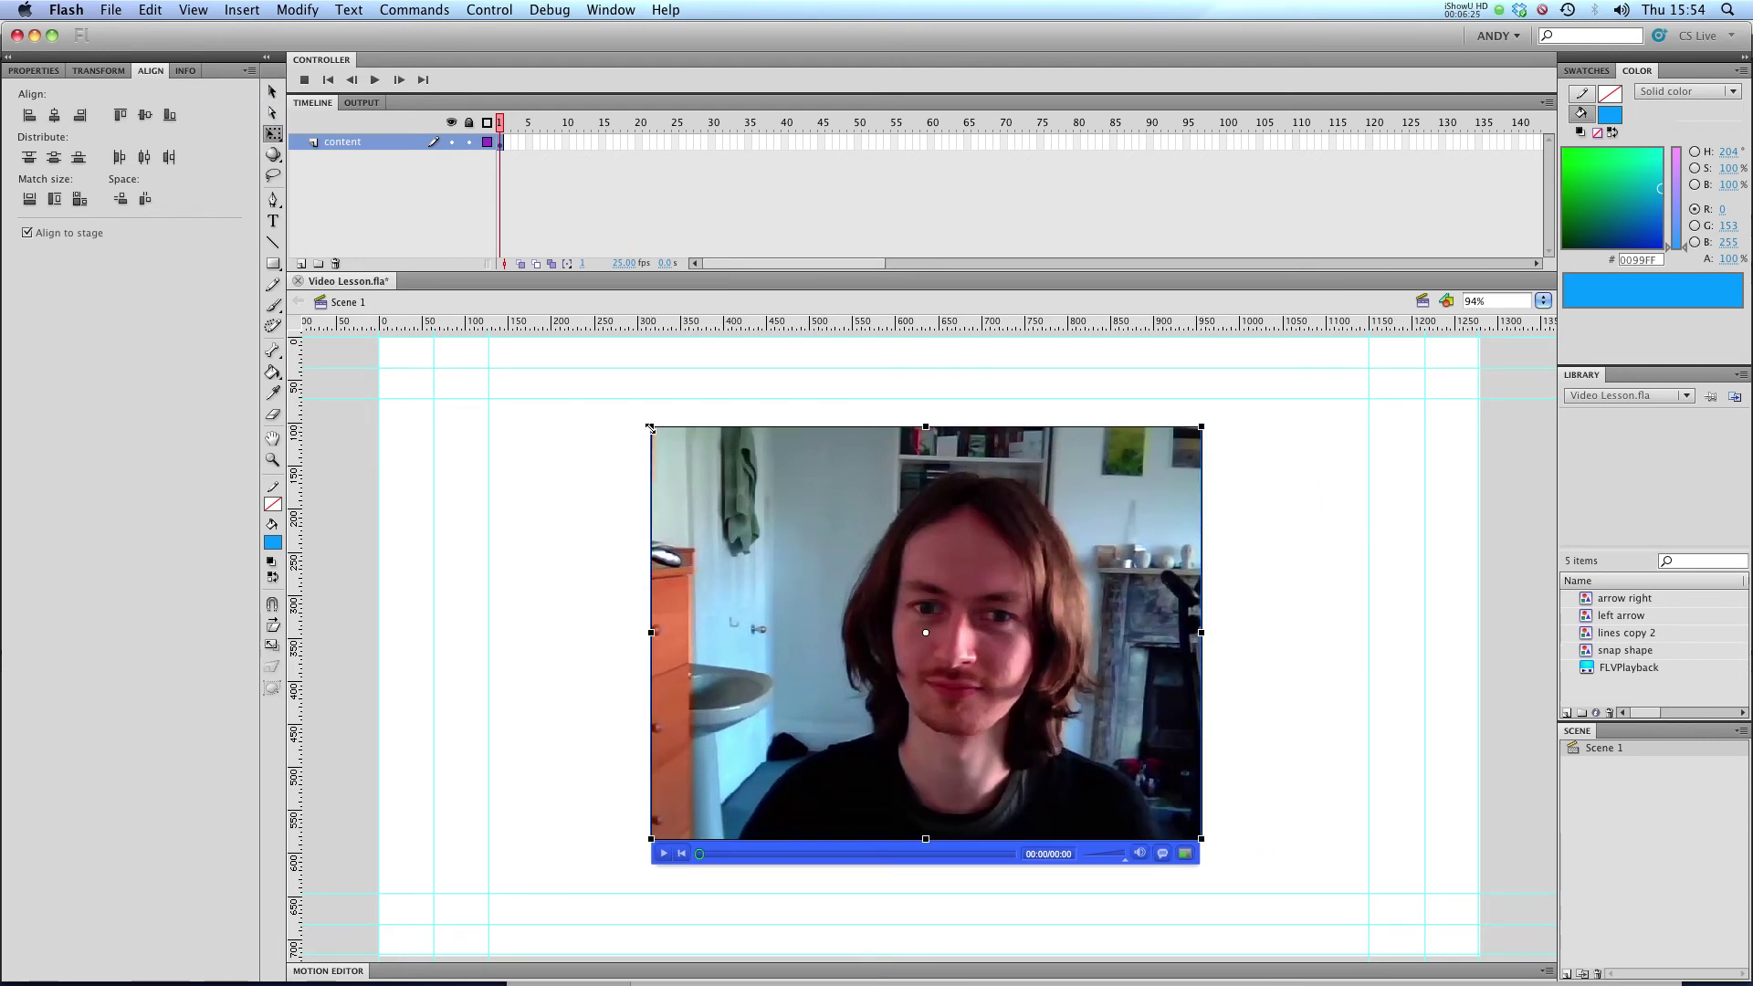
pyautogui.moveTo(650, 429); pyautogui.dragTo(791, 628)
pyautogui.press('super+z')
pyautogui.click(1213, 581)
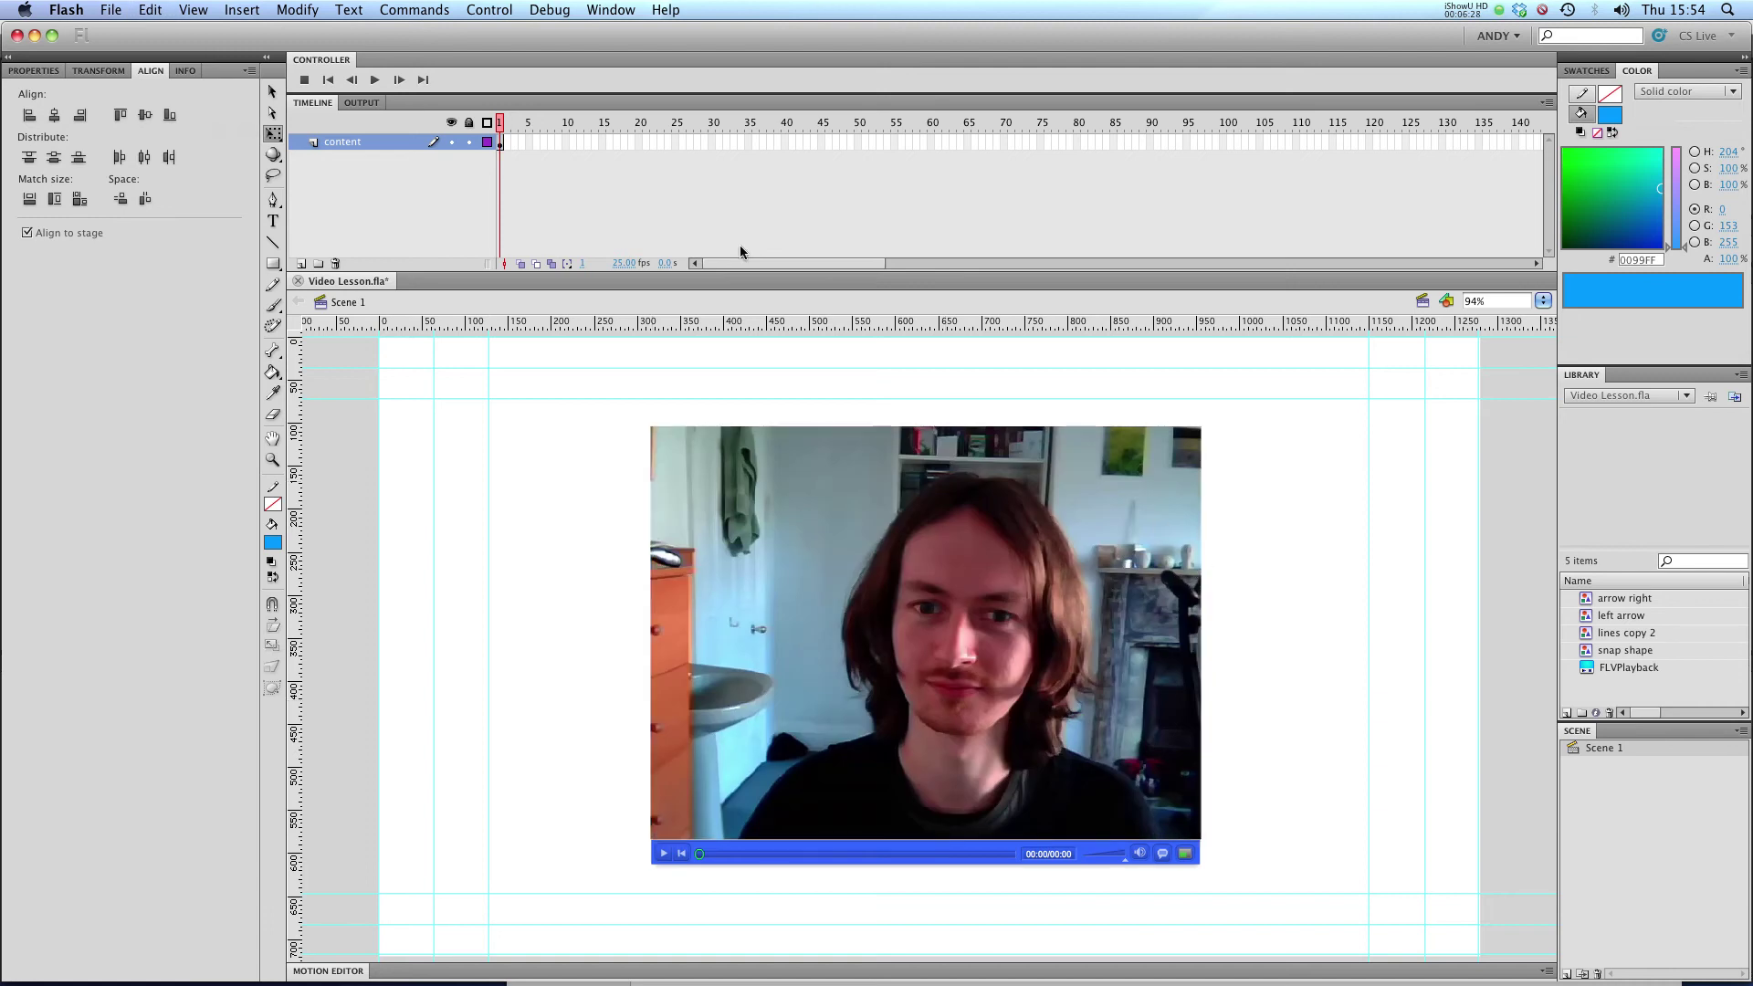
# - Add a layer below content, lock content, and draw a green #33CC00 rectangle over the stage
pyautogui.click(302, 263)
pyautogui.moveTo(388, 144); pyautogui.dragTo(387, 201)
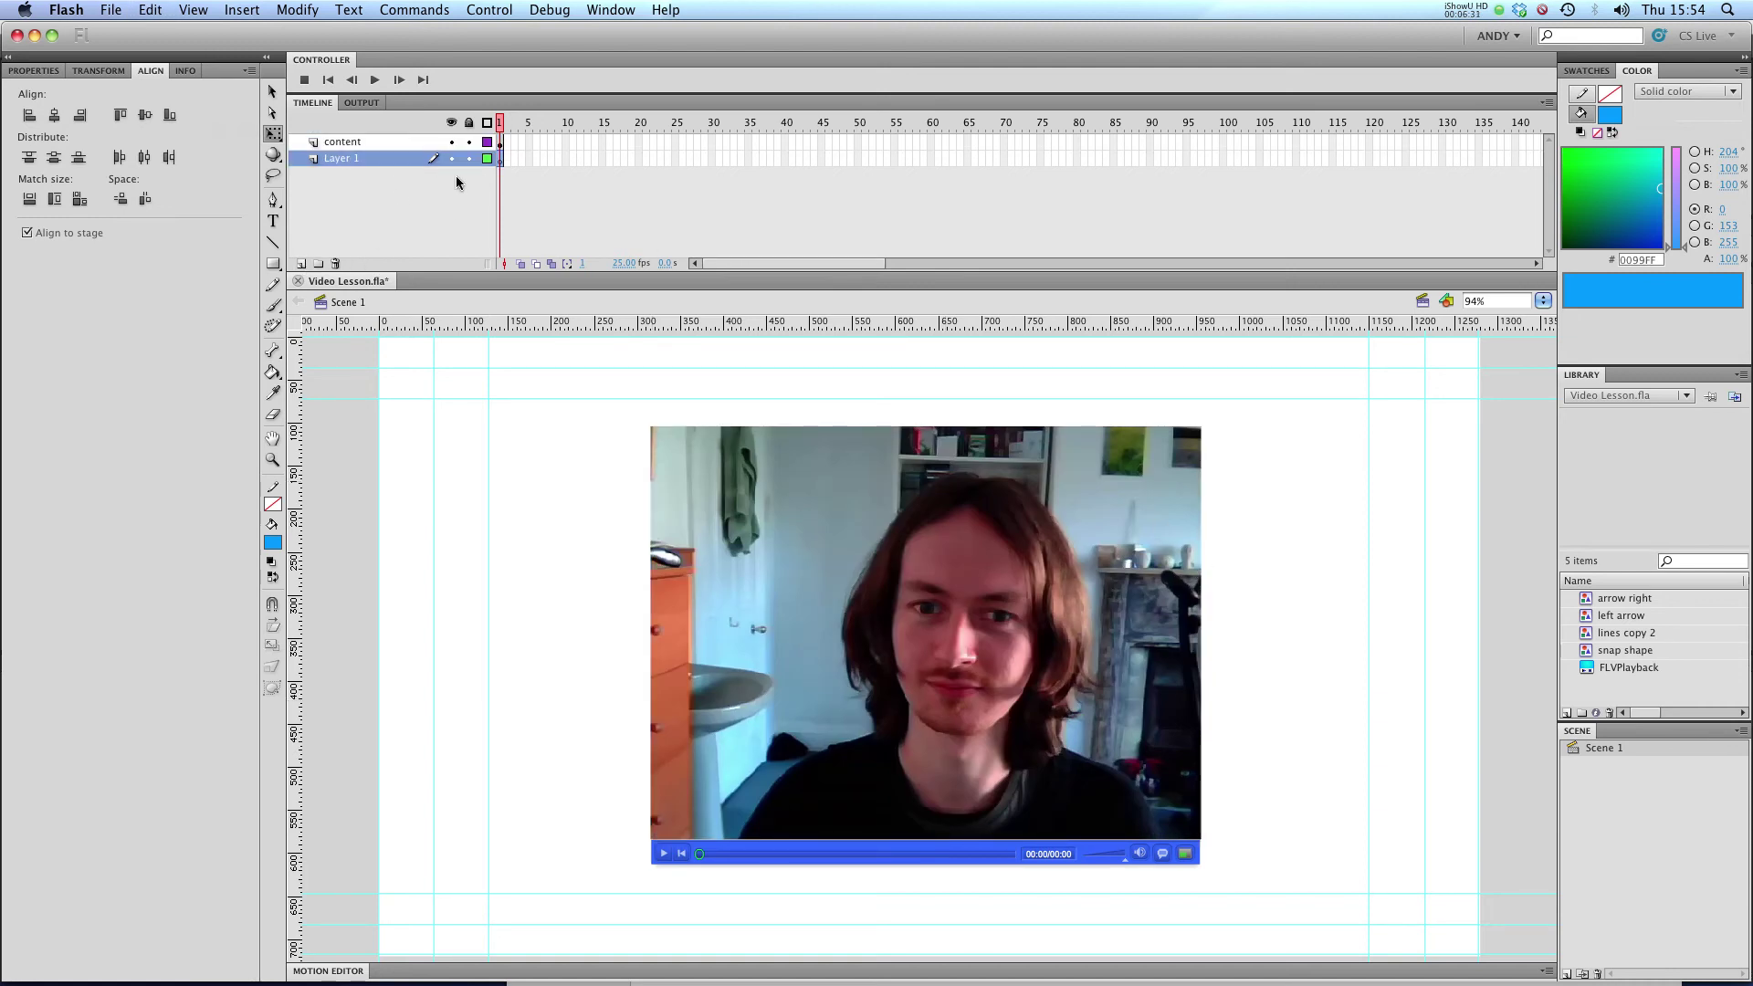
pyautogui.click(468, 143)
pyautogui.click(272, 264)
pyautogui.click(273, 542)
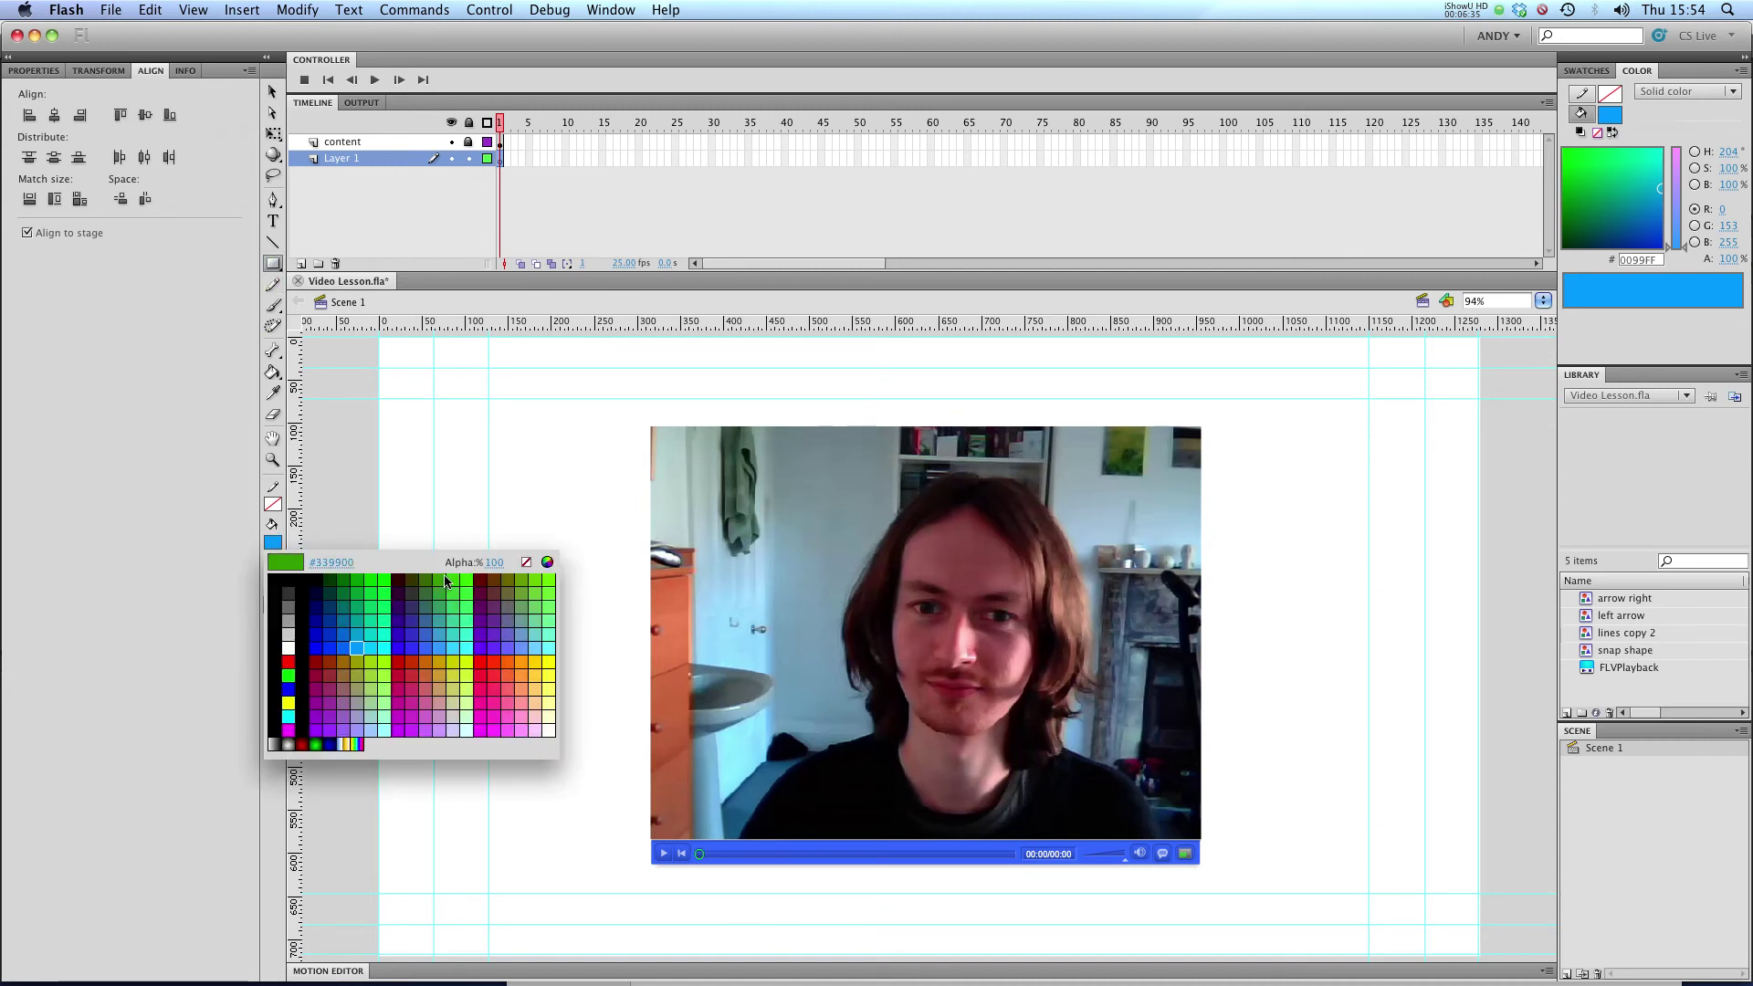
pyautogui.click(450, 582)
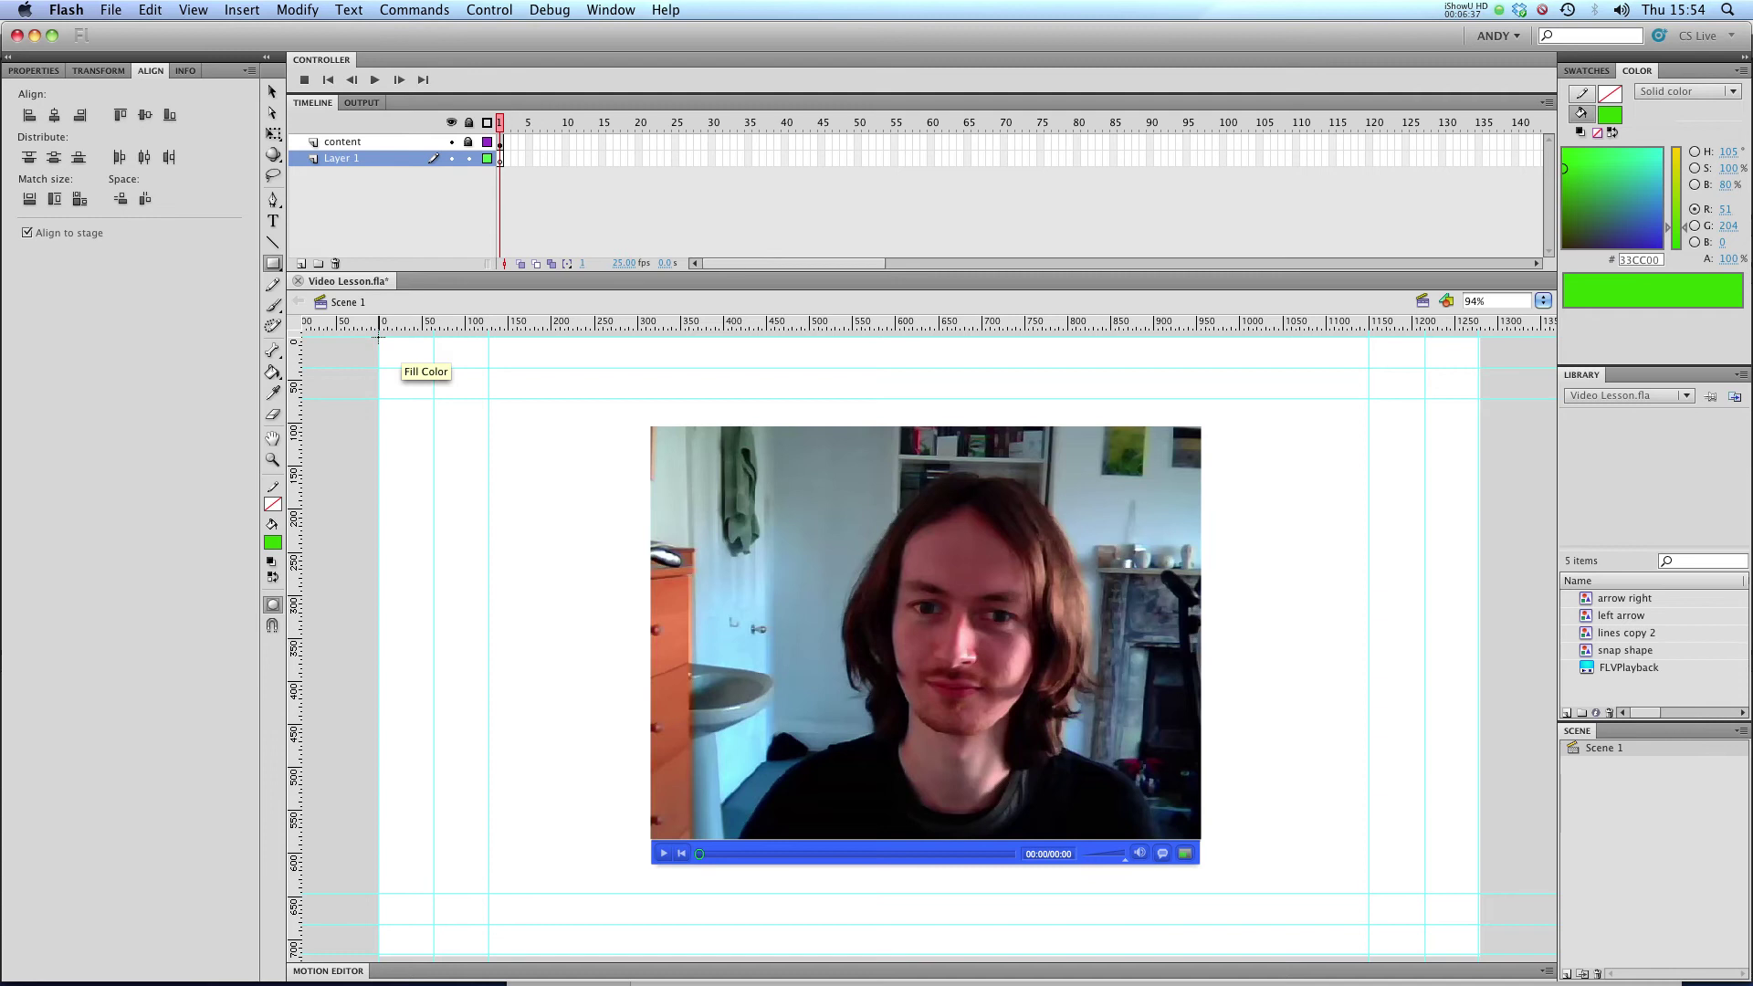
pyautogui.moveTo(379, 338); pyautogui.dragTo(1489, 953)
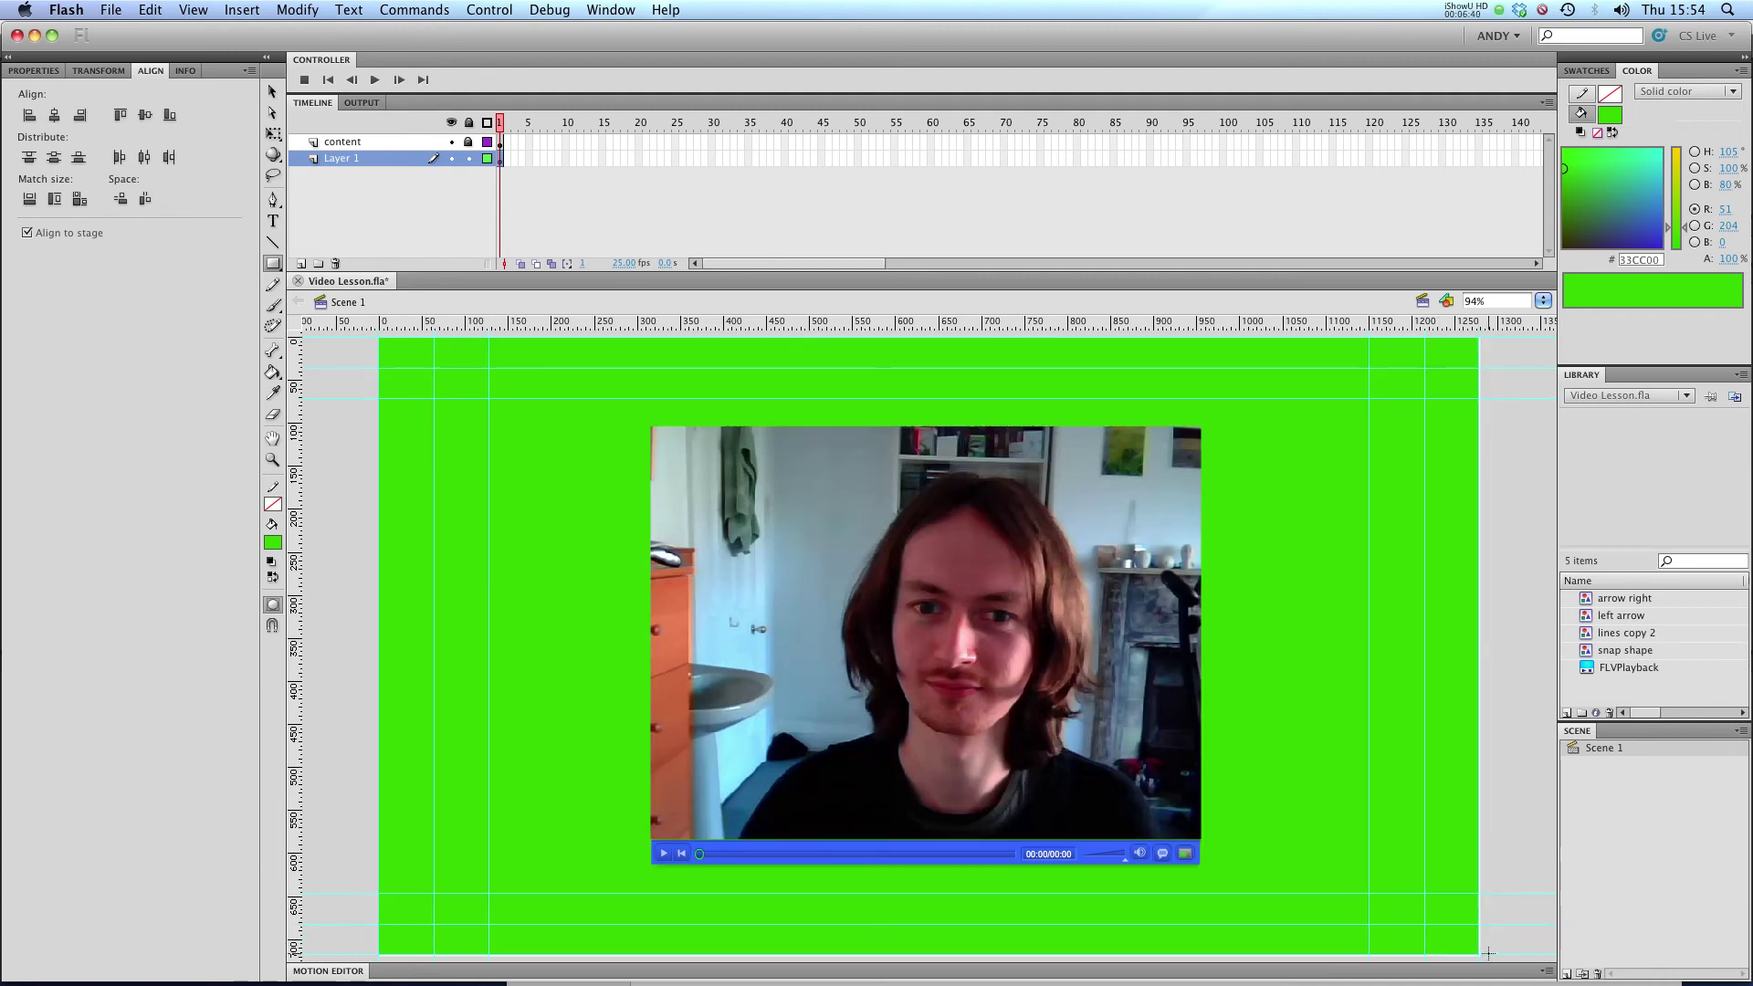
# - Rename the new layer 'bg' and publish the movie as SWF and HTML
pyautogui.doubleClick(358, 157)
pyautogui.write('bg')
pyautogui.press('Return')
pyautogui.click(272, 92)
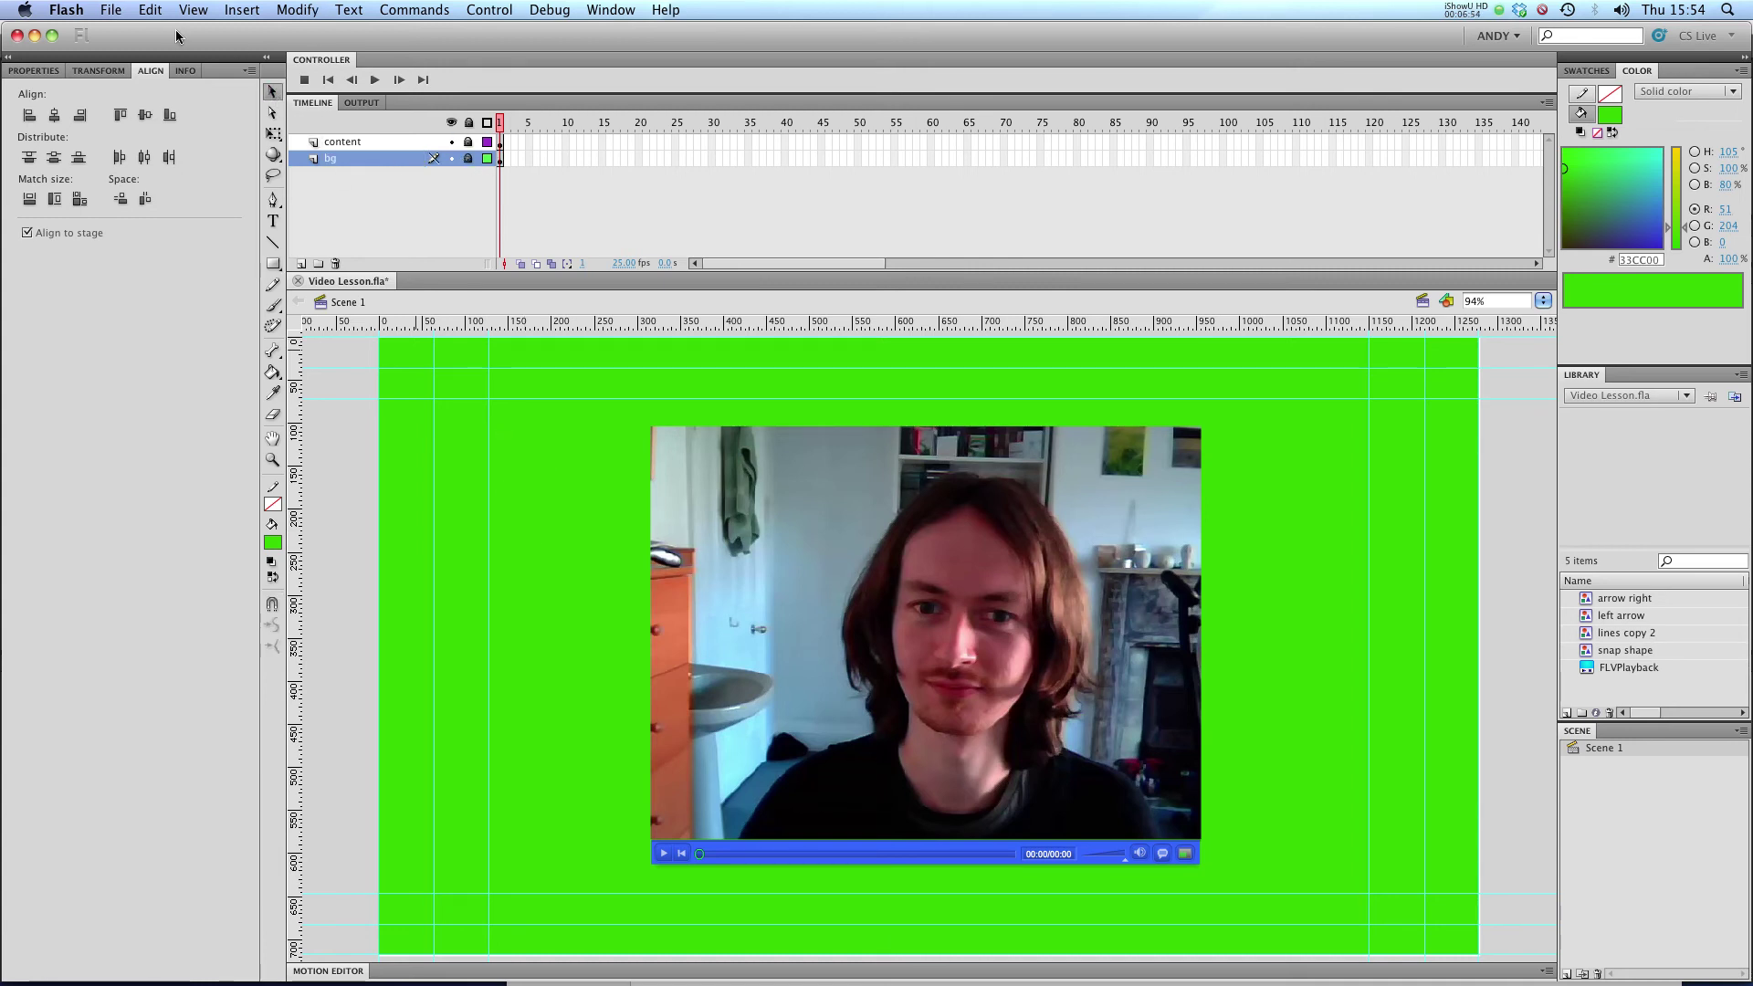
pyautogui.click(110, 9)
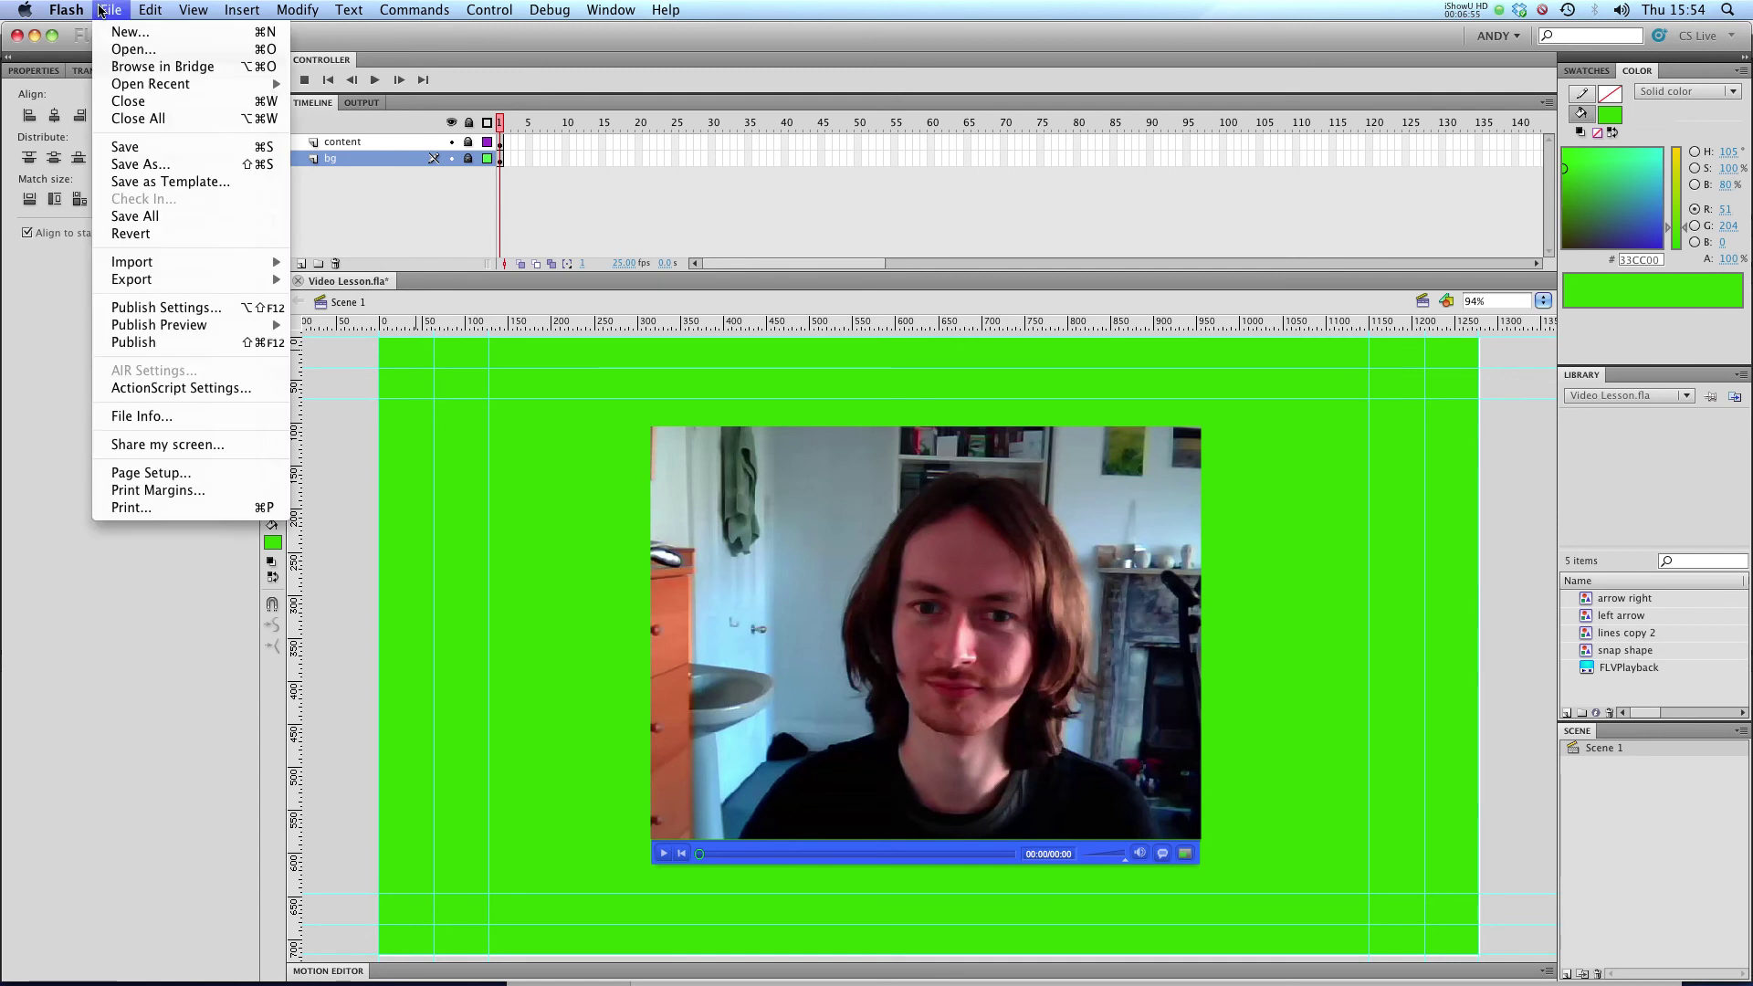
pyautogui.click(204, 344)
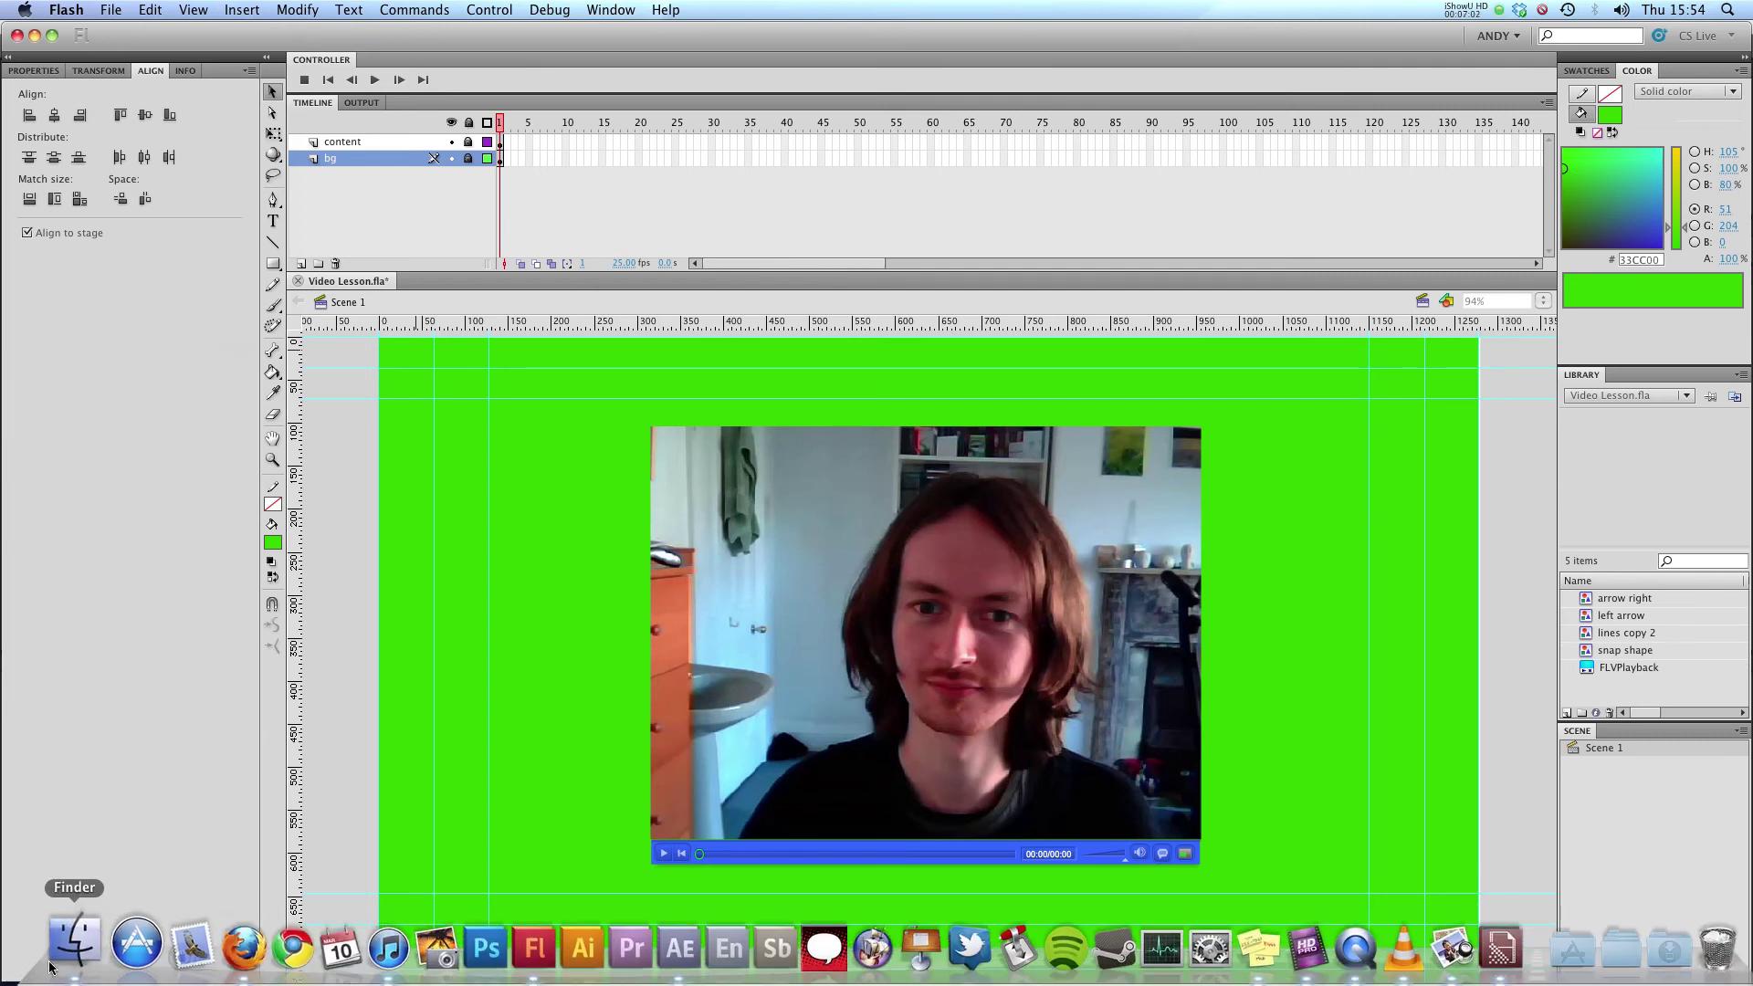
# - Review the published SWF, HTML, skin and Andy.f4v files, then open Video Lesson.html in Firefox
pyautogui.click(63, 954)
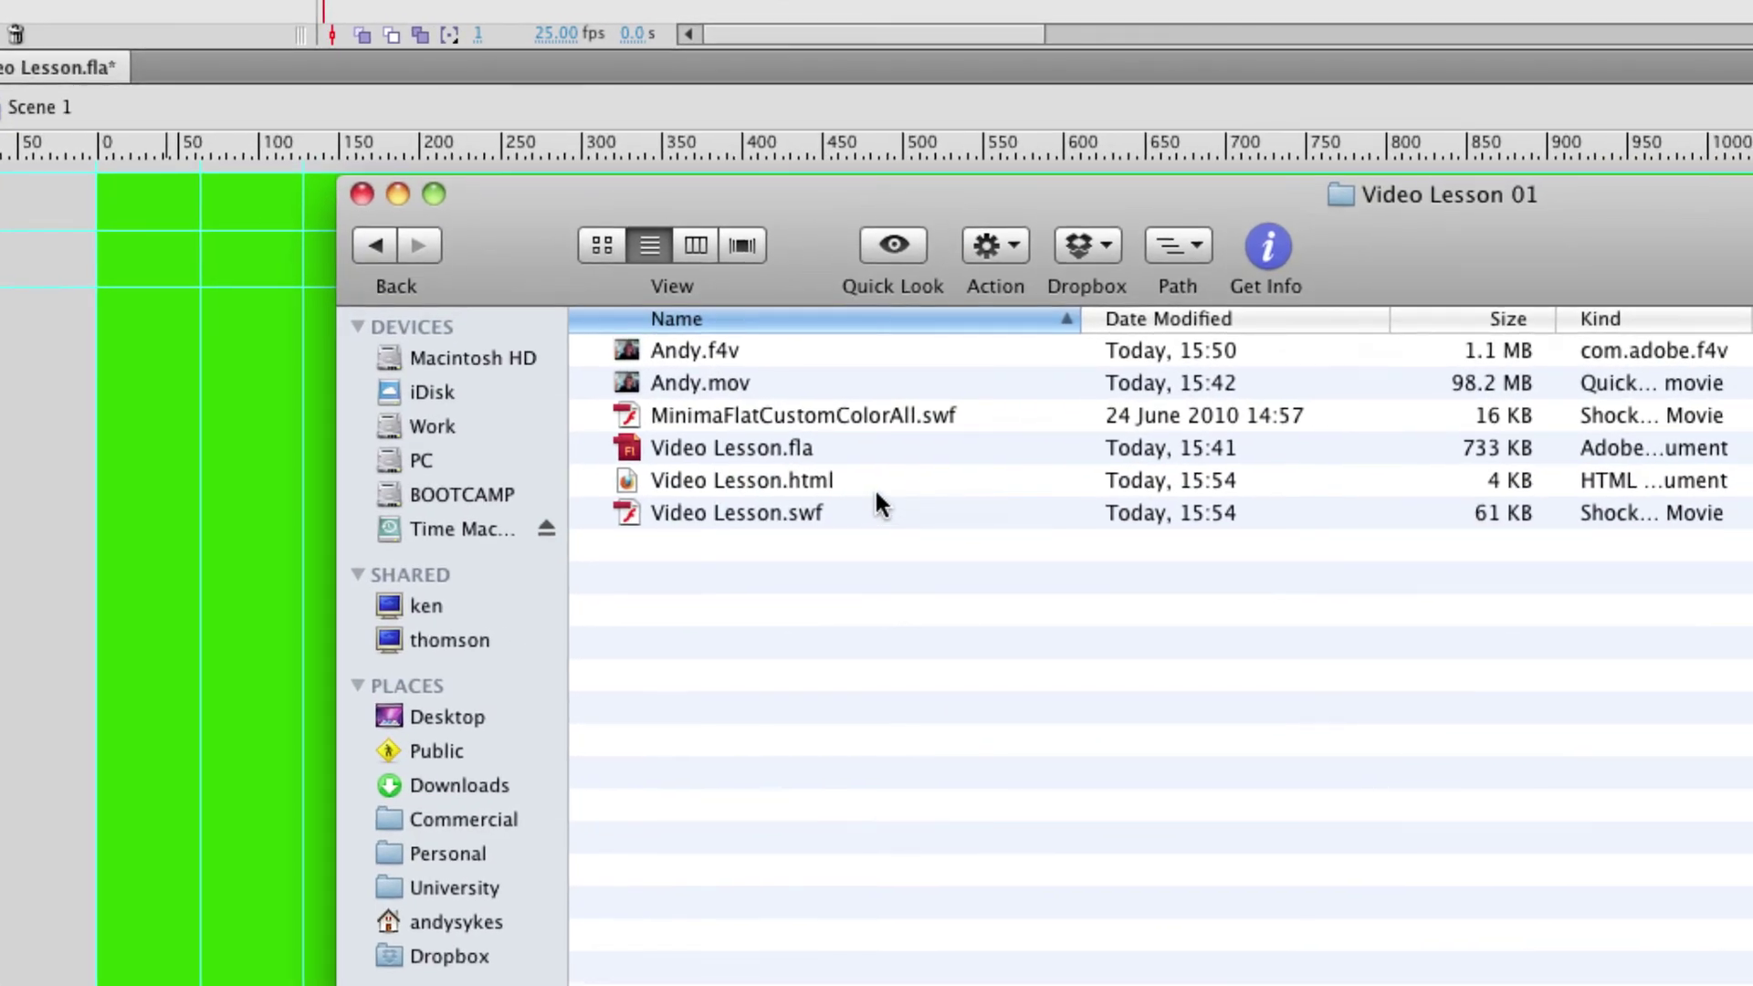
pyautogui.click(880, 513)
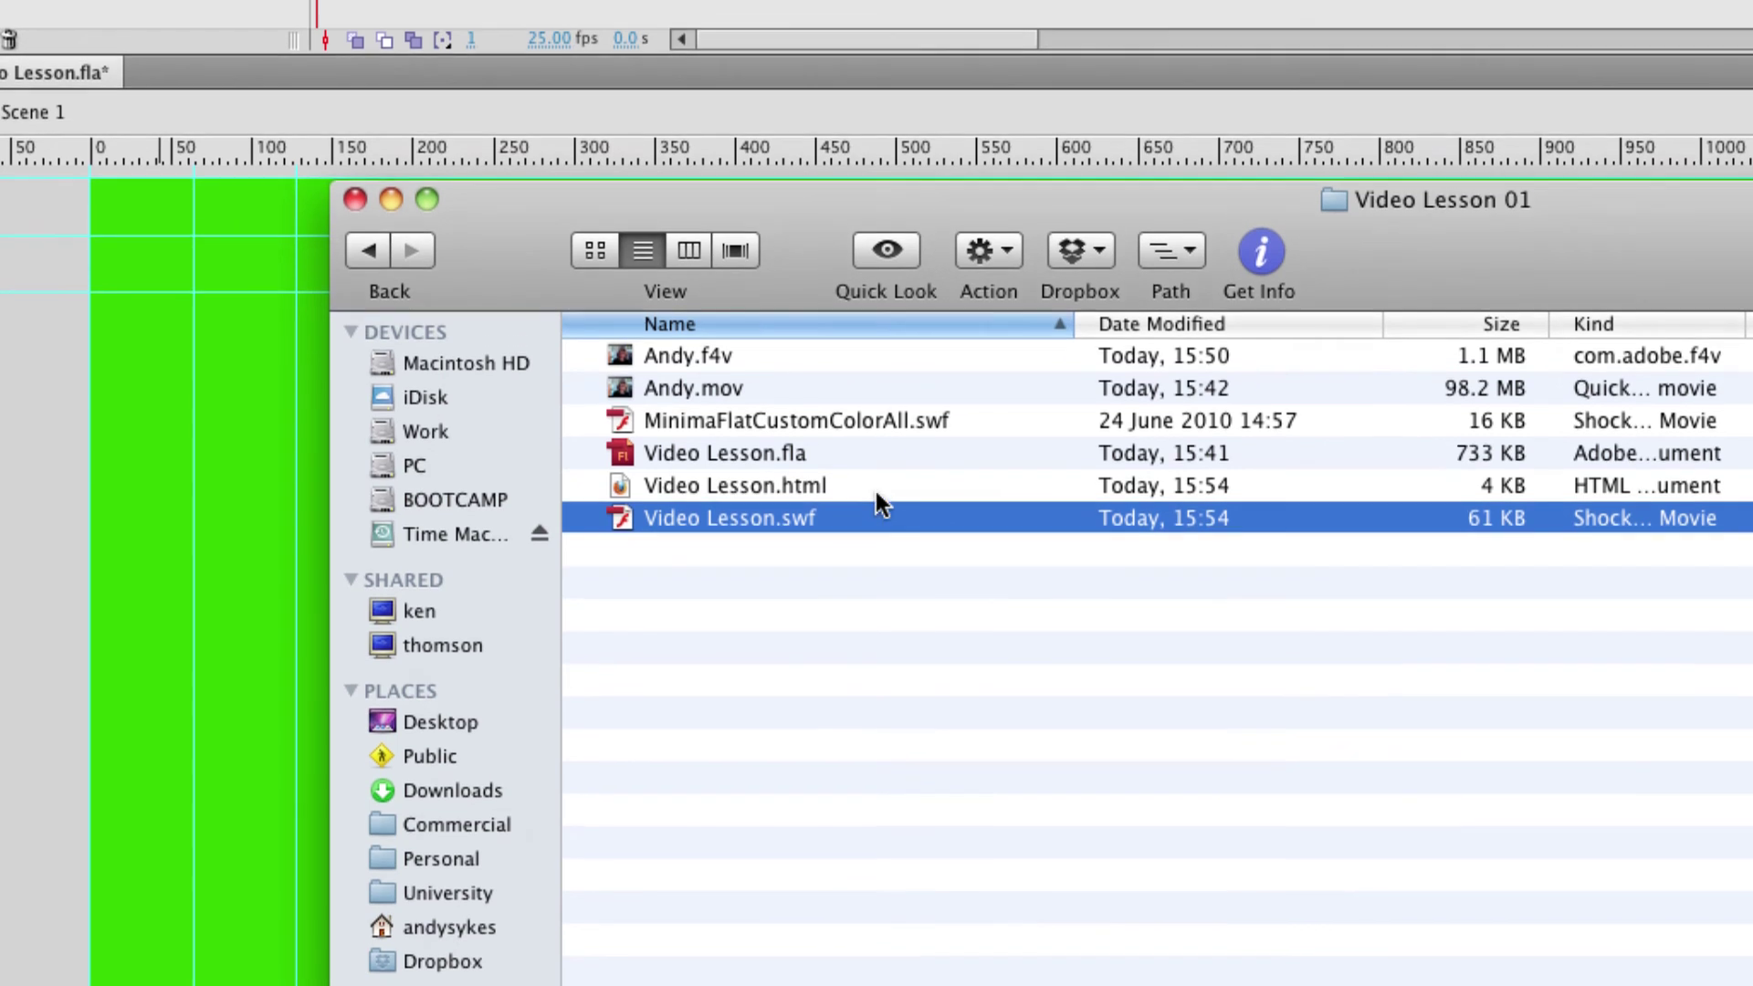
pyautogui.click(875, 470)
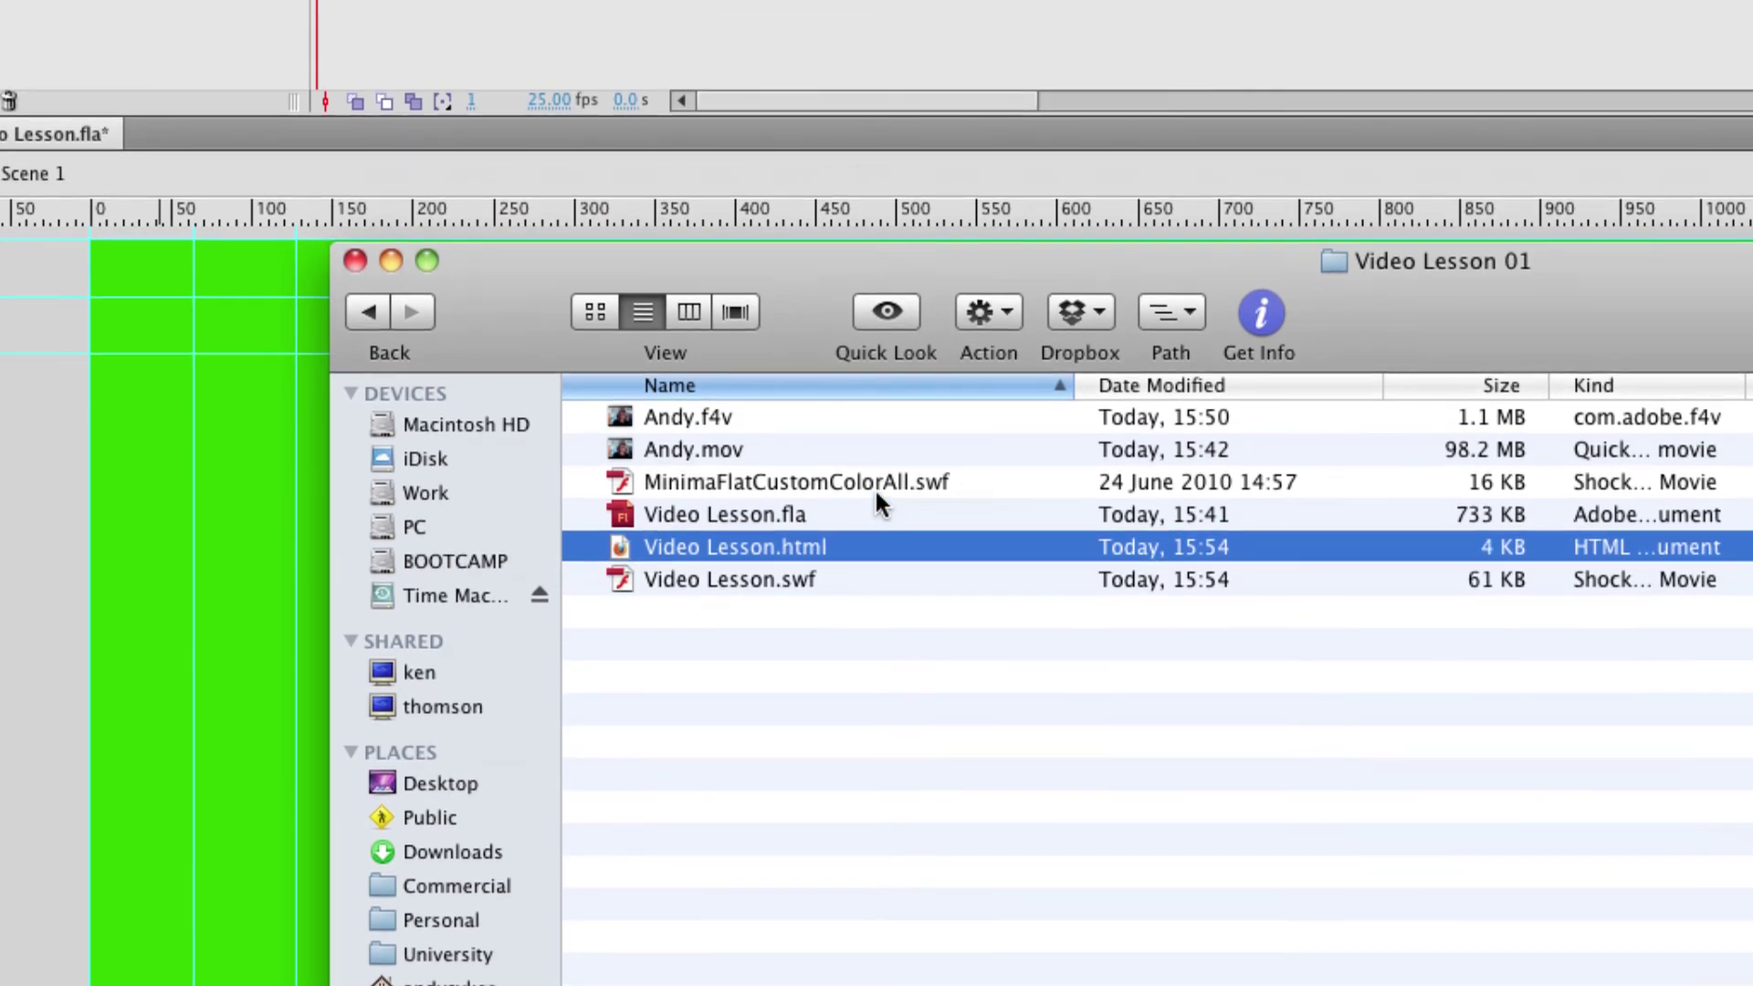
pyautogui.click(875, 428)
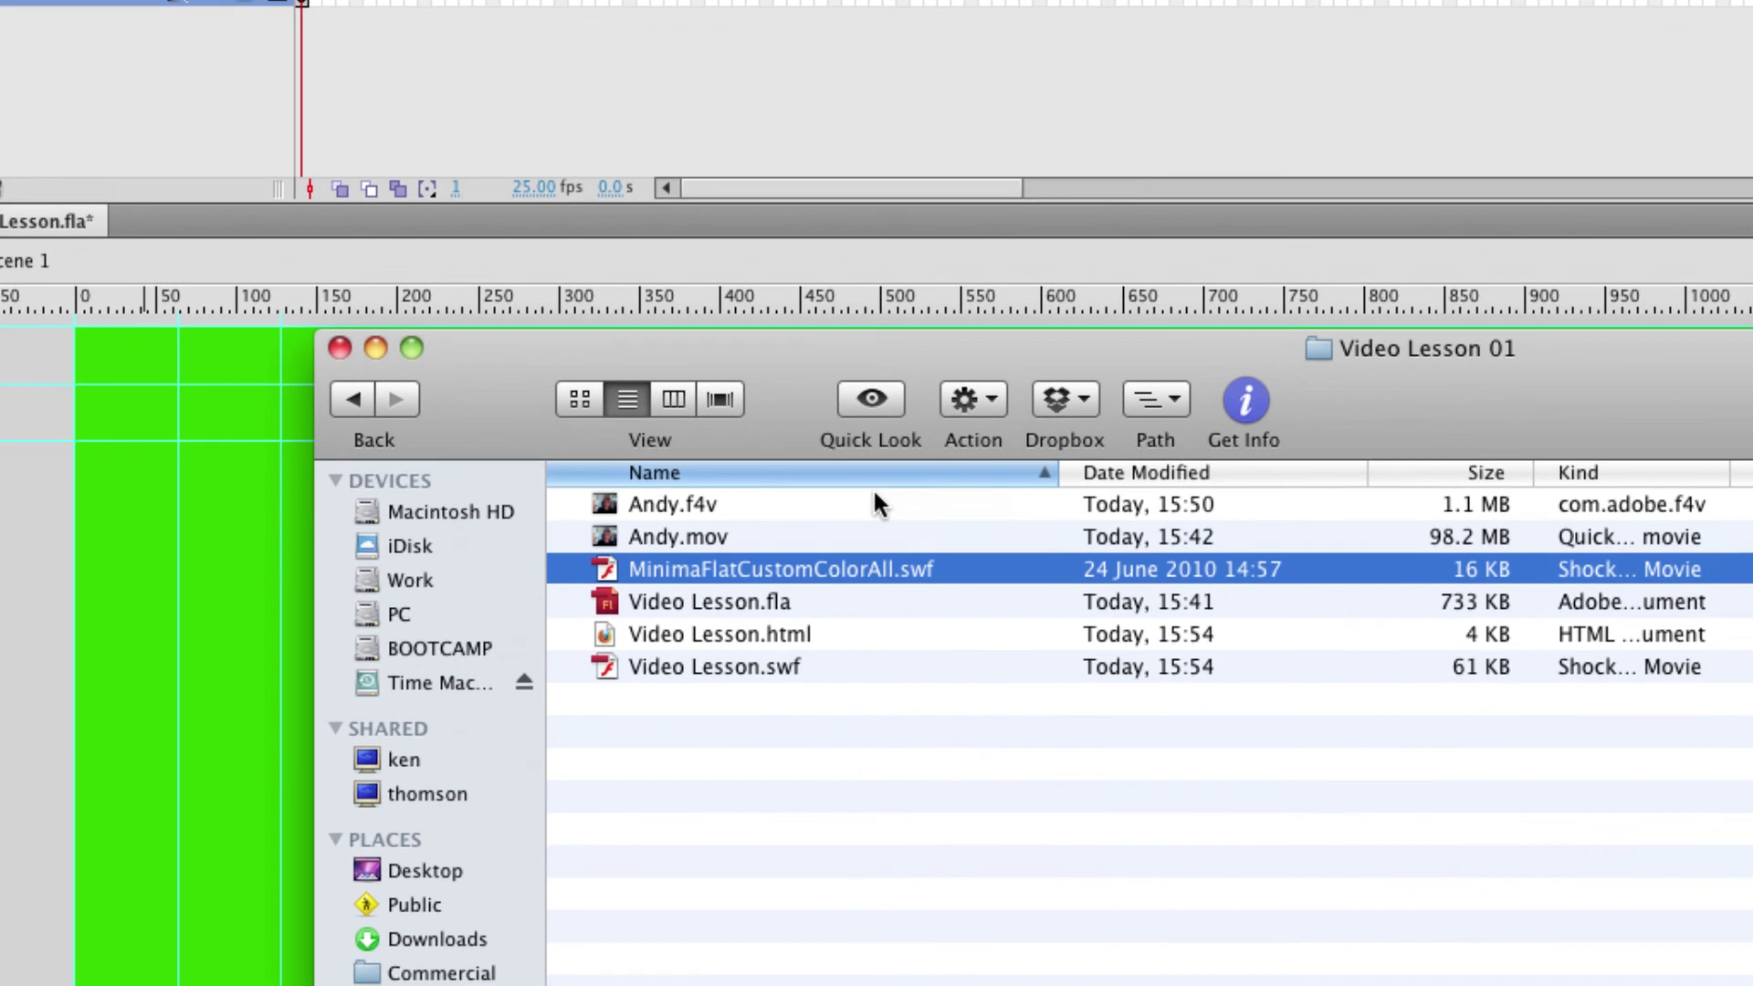
pyautogui.click(875, 504)
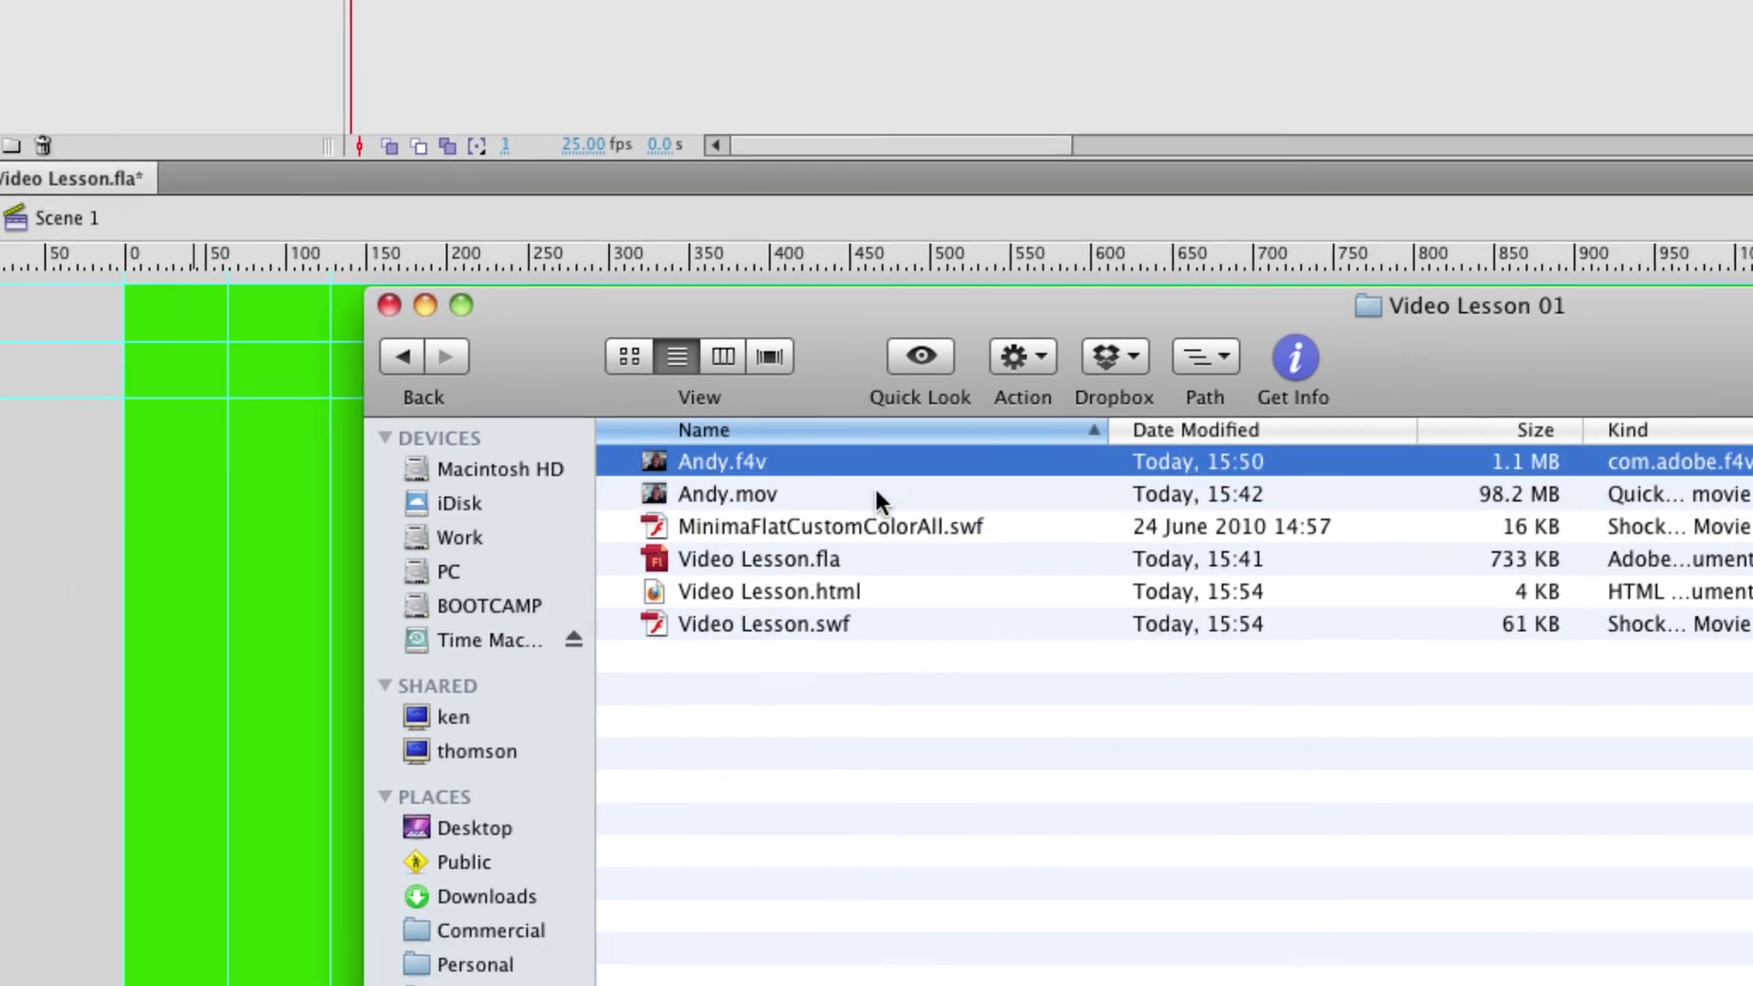
pyautogui.click(826, 634)
pyautogui.doubleClick(875, 489)
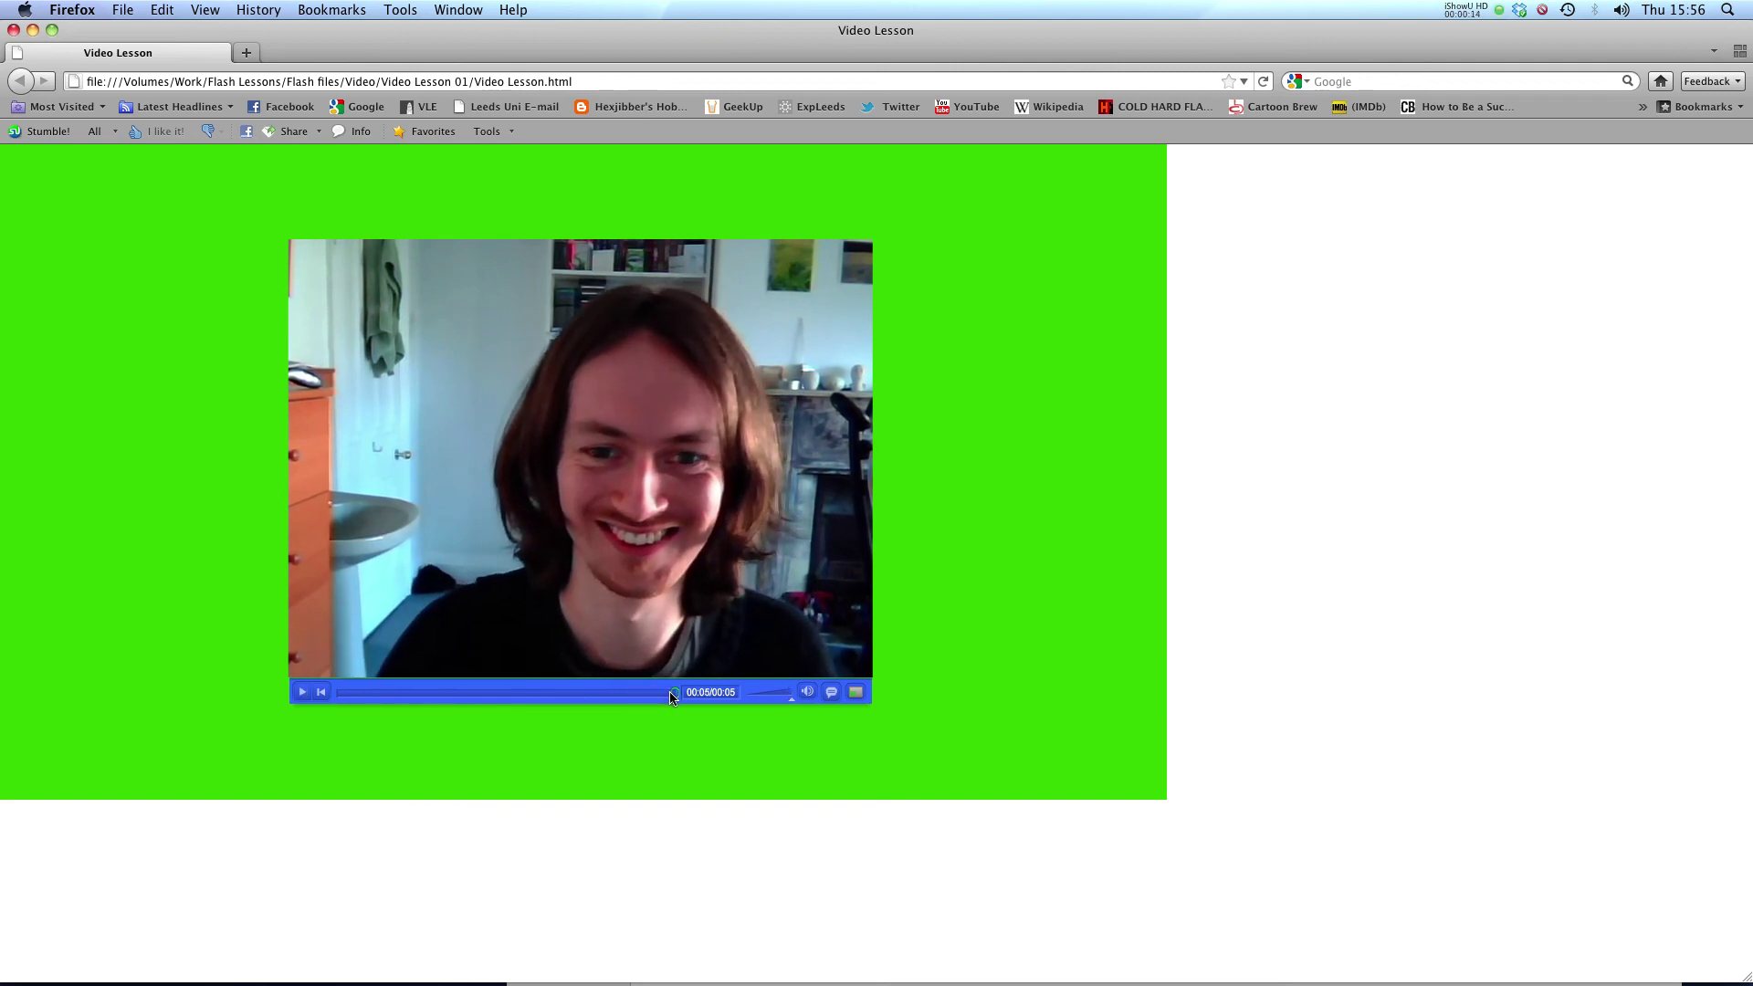
# - Scrub the video back to three seconds, then rewind it to 00:00
pyautogui.moveTo(672, 698); pyautogui.dragTo(431, 696)
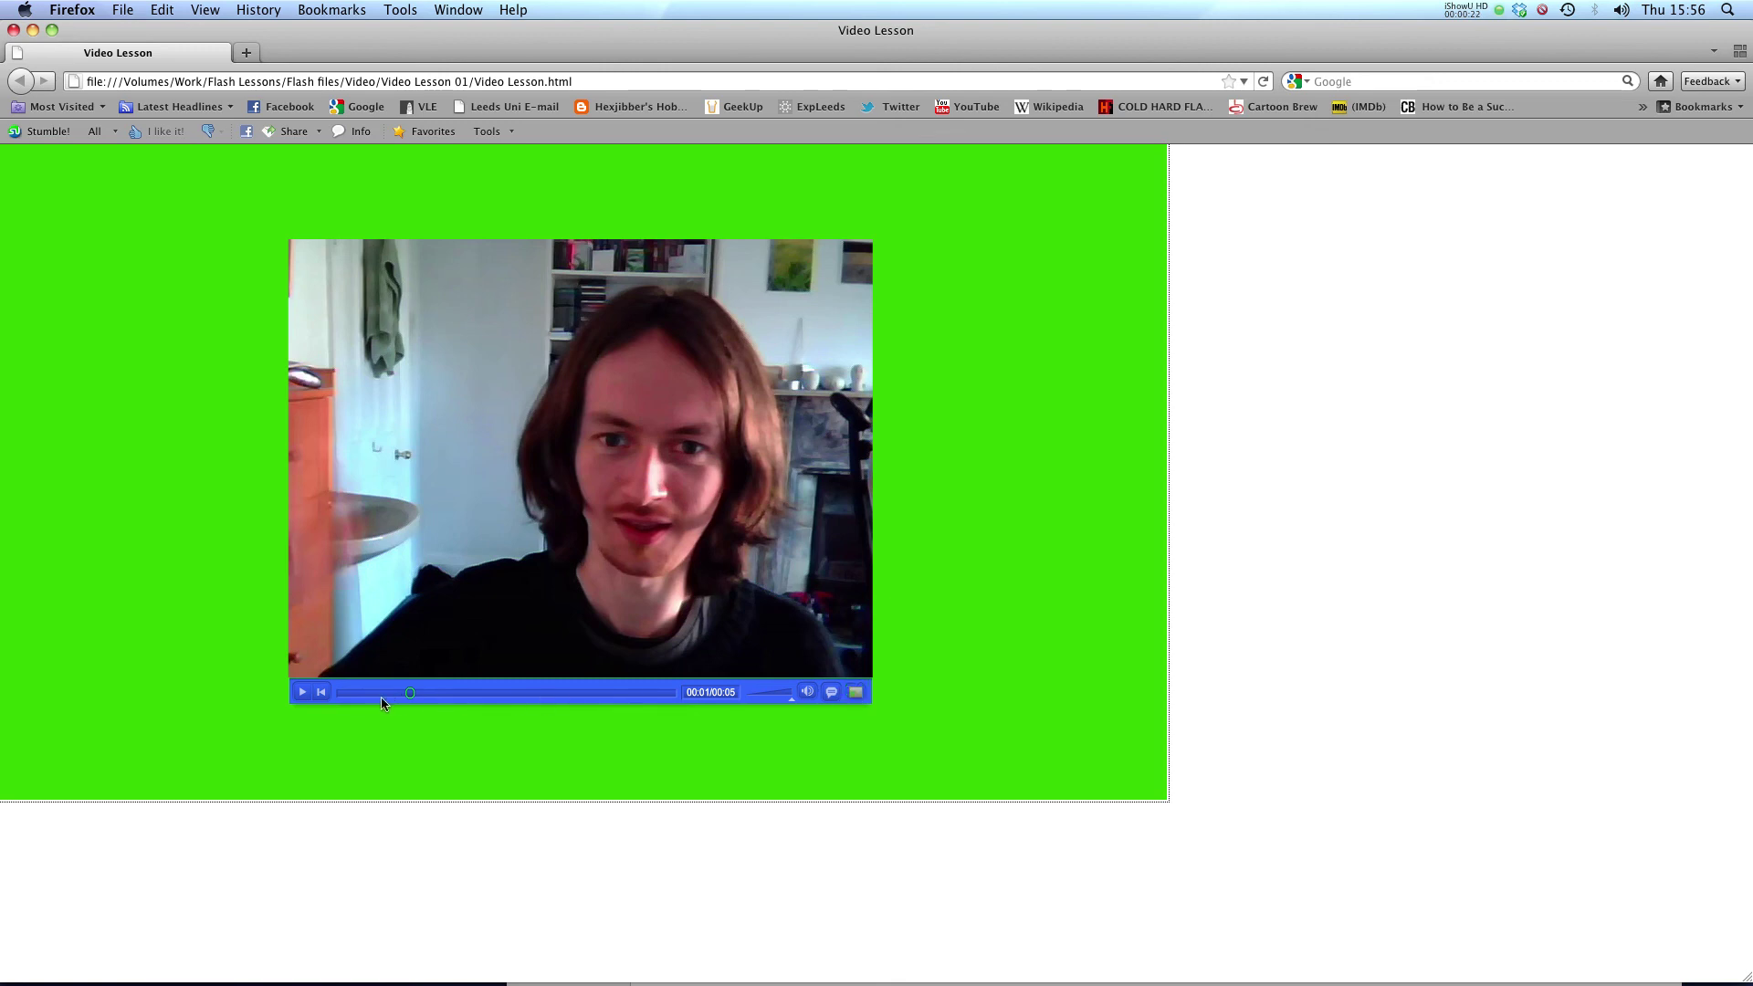
pyautogui.click(322, 693)
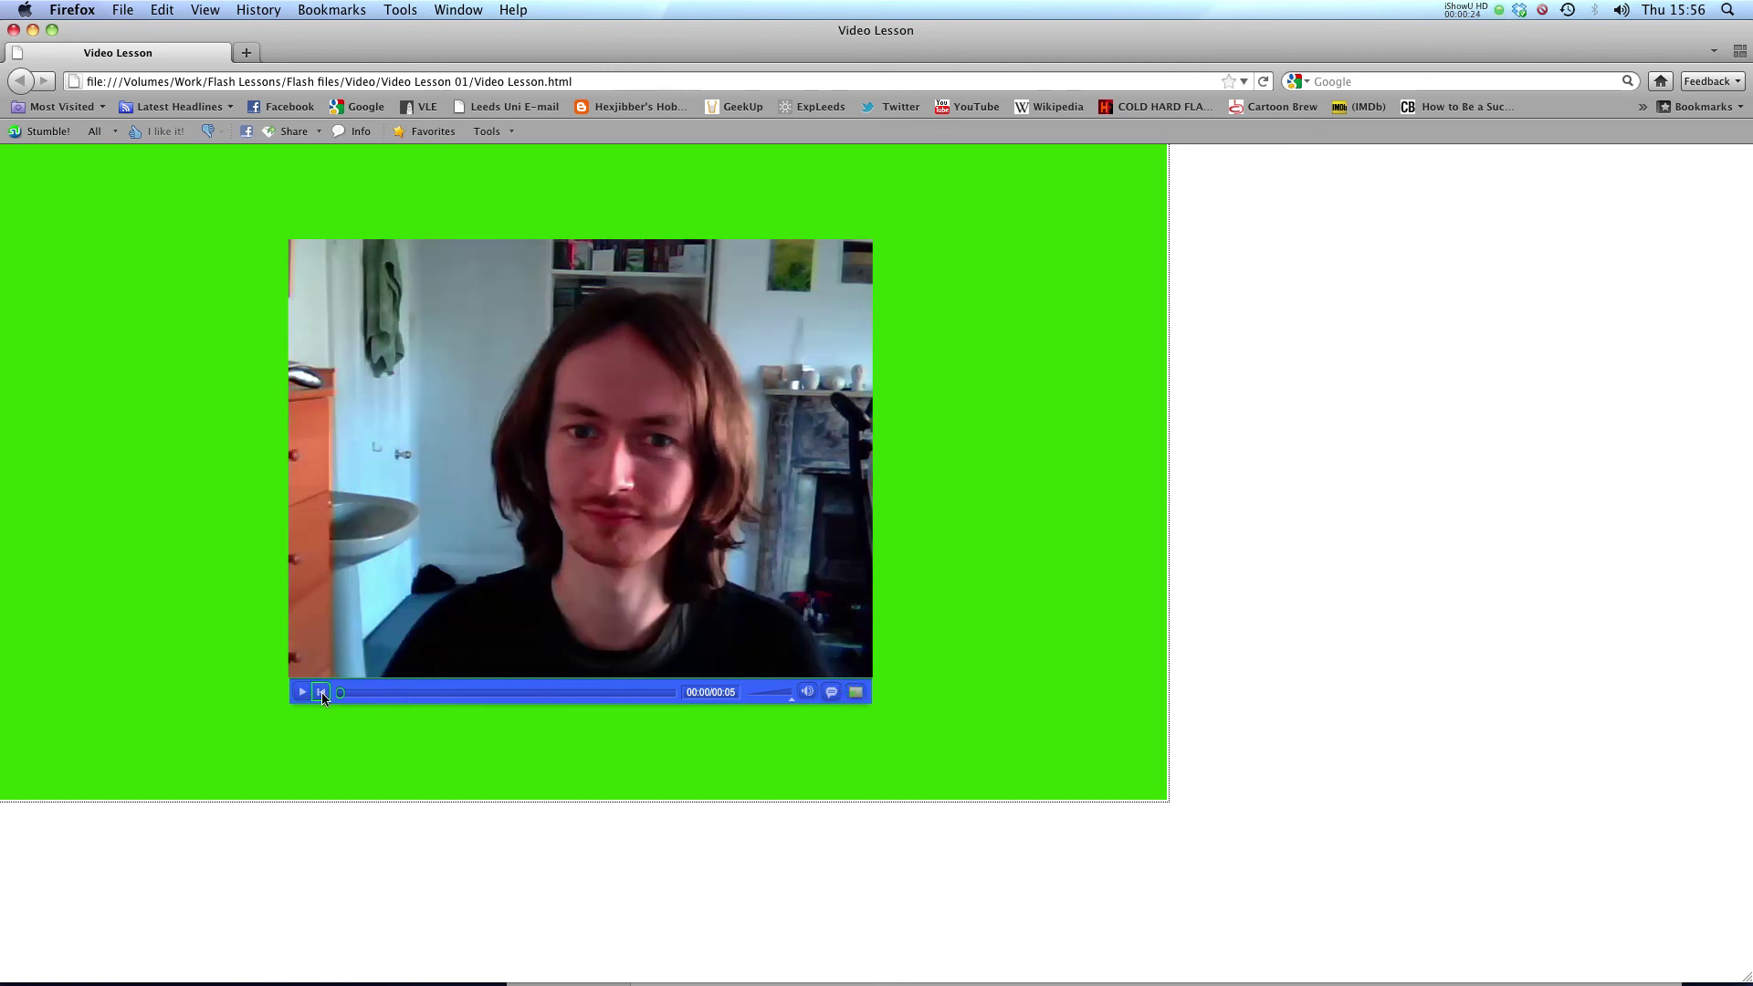